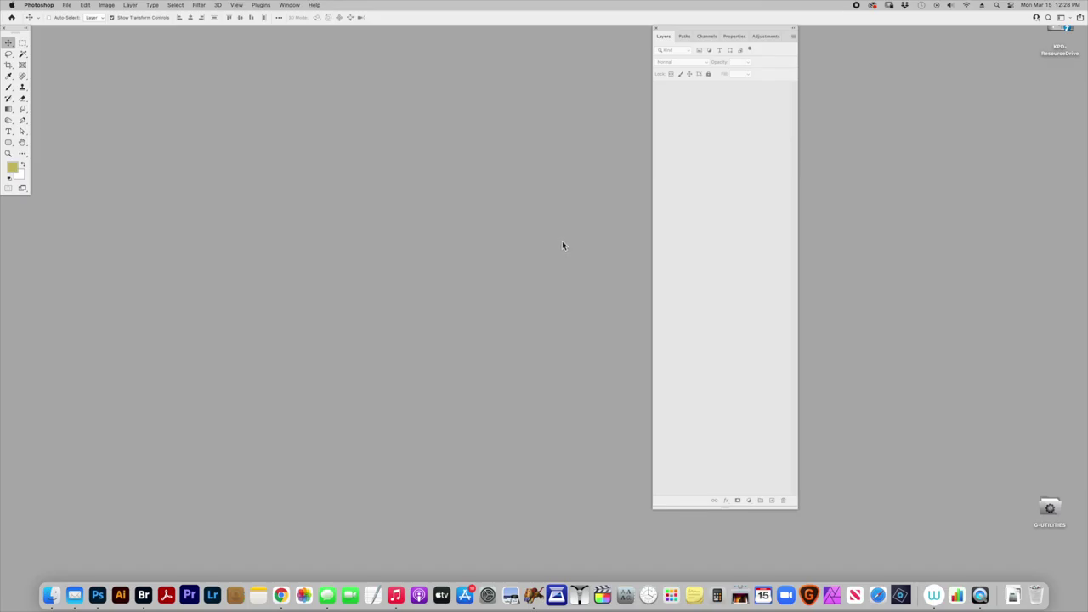
# Create a new 3600 × 3600 px square document and fill Layer 1 with white
pyautogui.press('super+n')
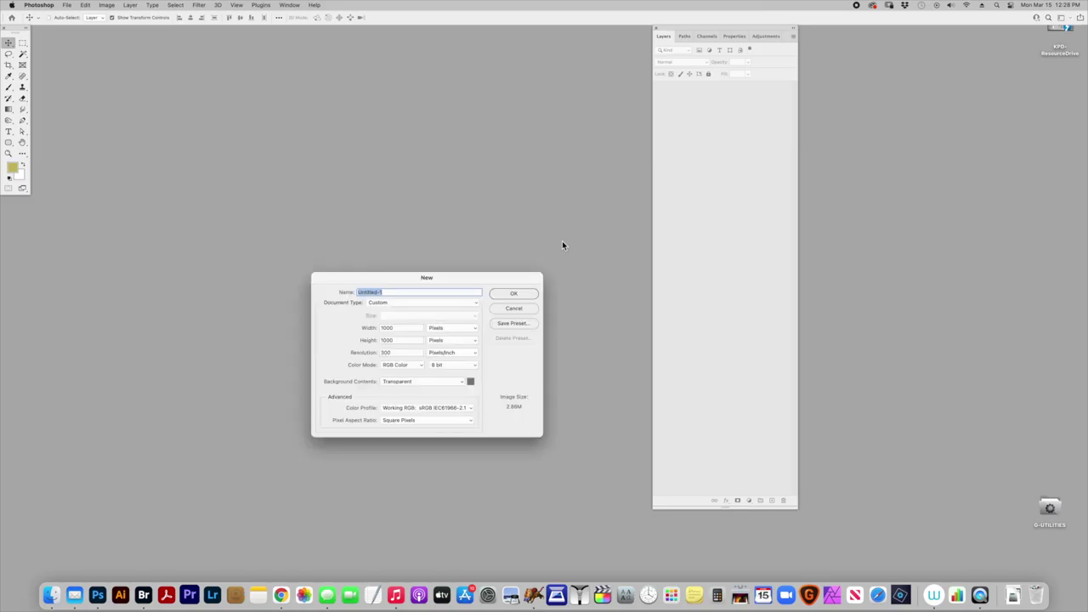
pyautogui.doubleClick(394, 328)
pyautogui.write('360')
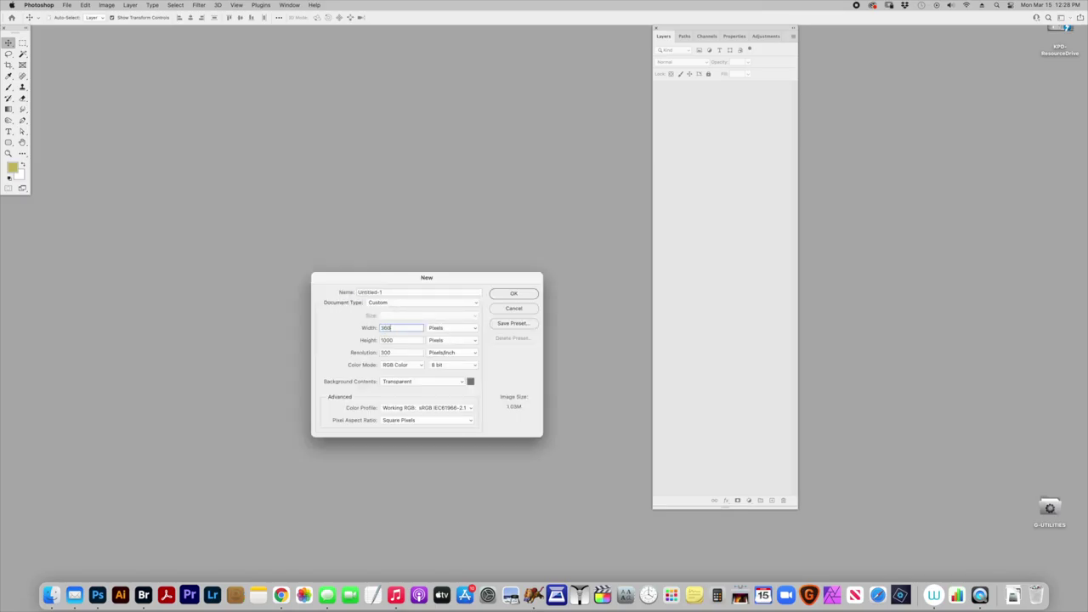
pyautogui.press('Tab')
pyautogui.write('3600')
pyautogui.click(413, 411)
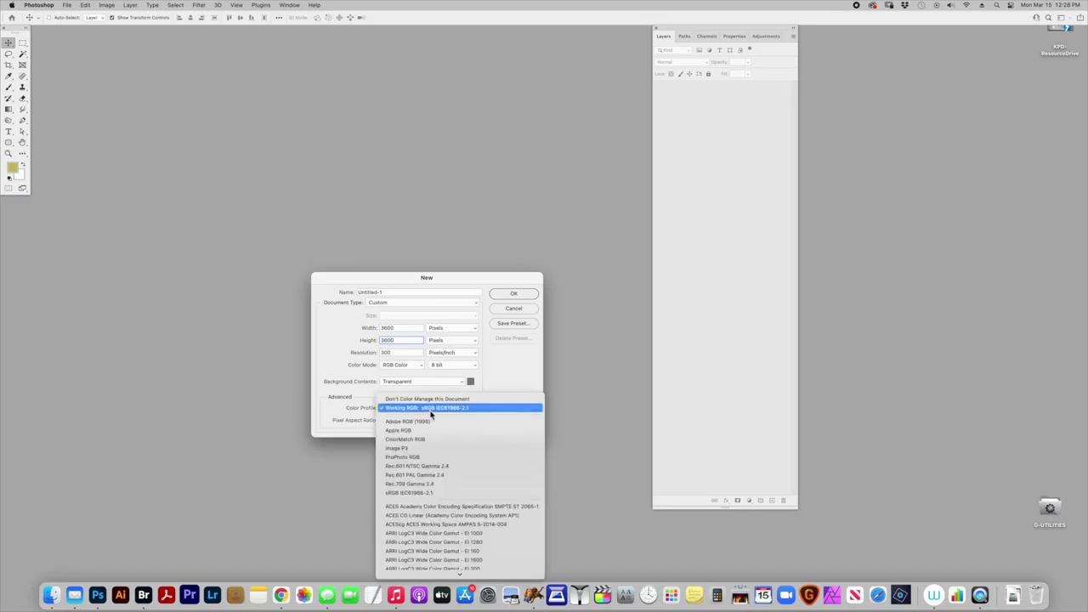
pyautogui.click(504, 297)
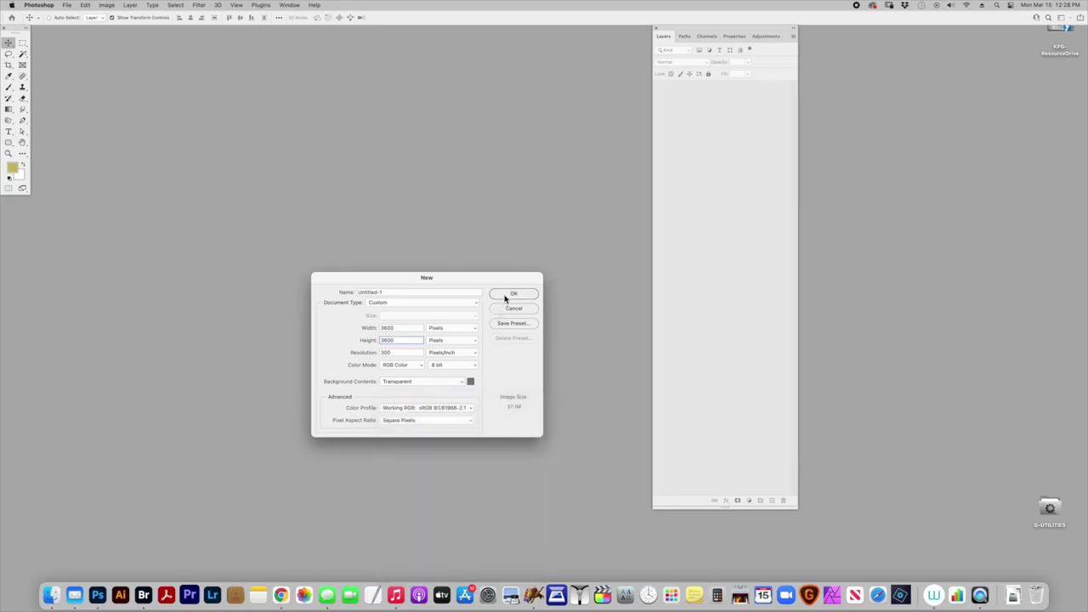
pyautogui.click(511, 296)
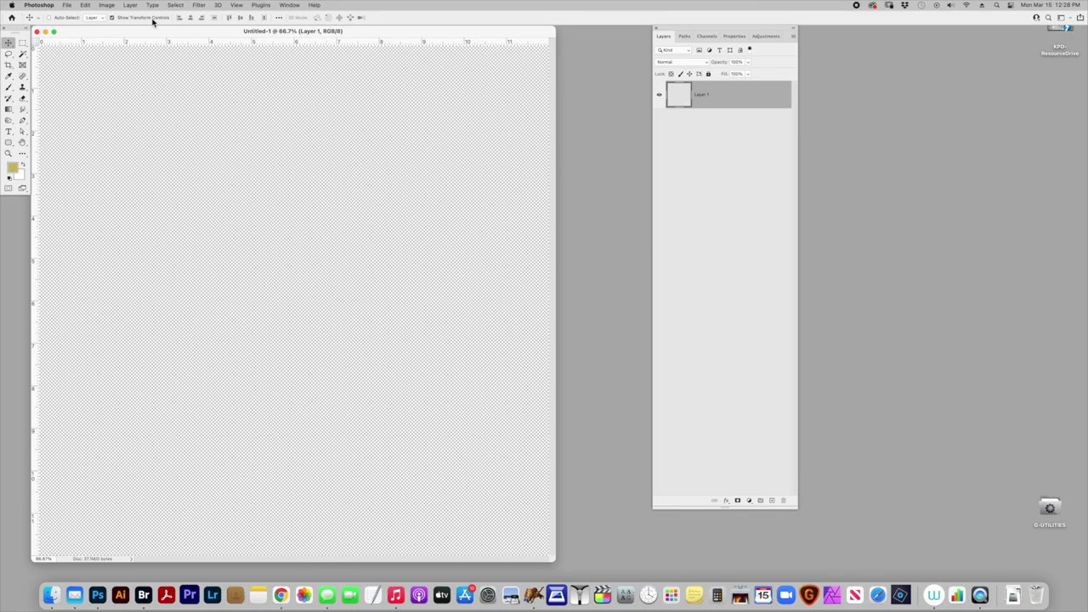
pyautogui.click(24, 166)
pyautogui.hotkey('alt', 'BackSpace')
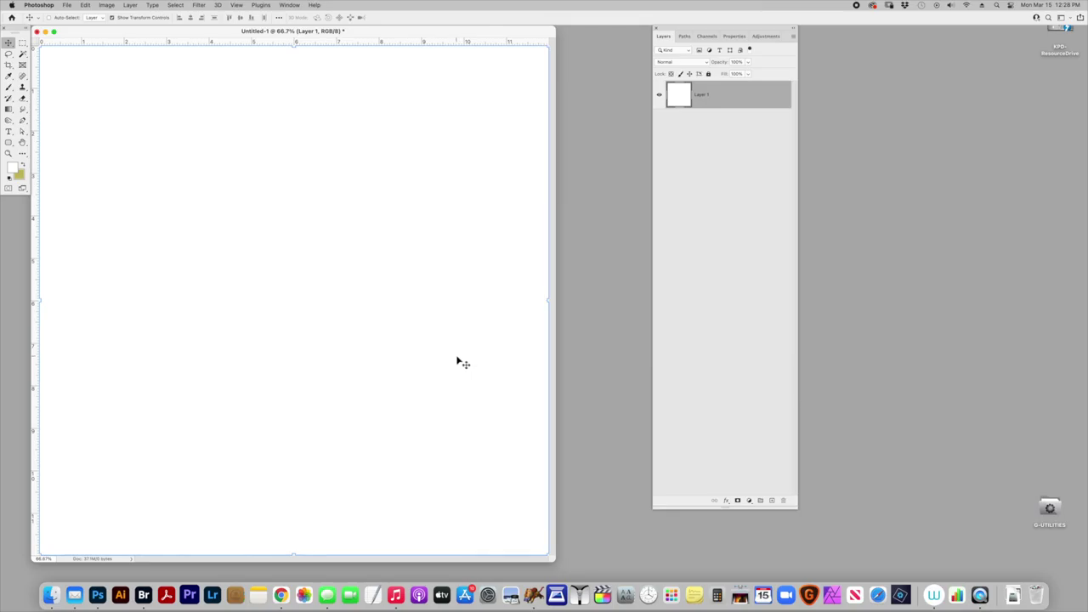
# Preview the Painted Window Frame freebie files in the Open dialog, returning to the layered PSD
pyautogui.press('super+o')
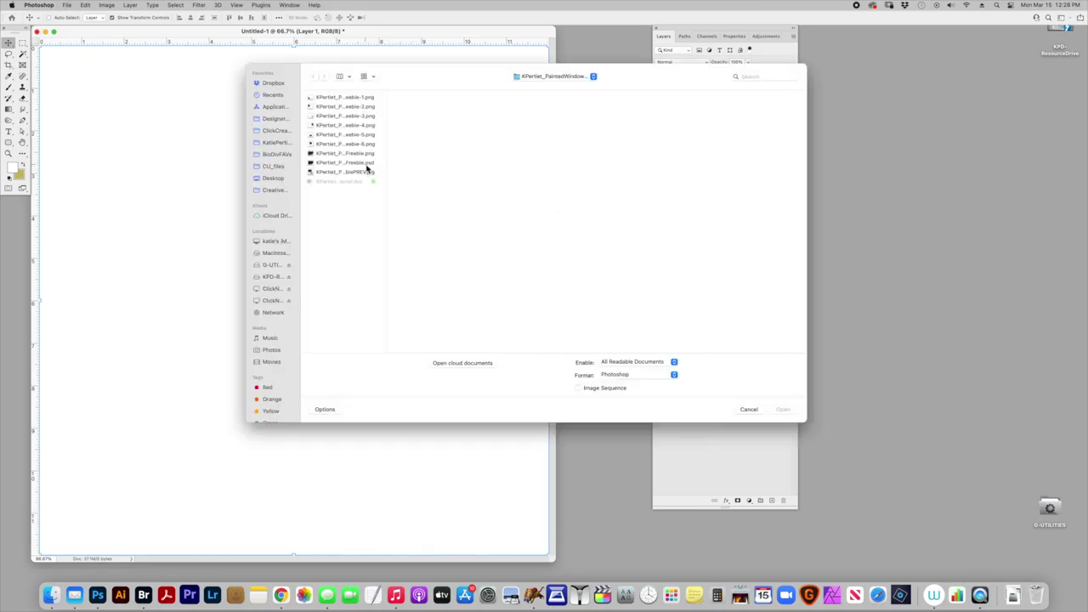
pyautogui.click(366, 163)
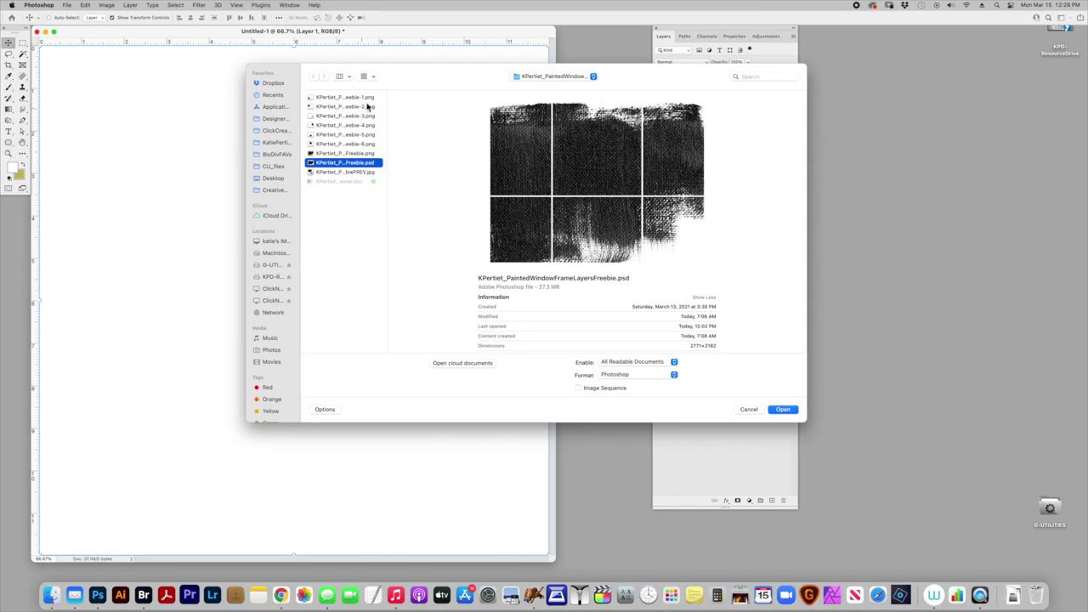
pyautogui.click(368, 154)
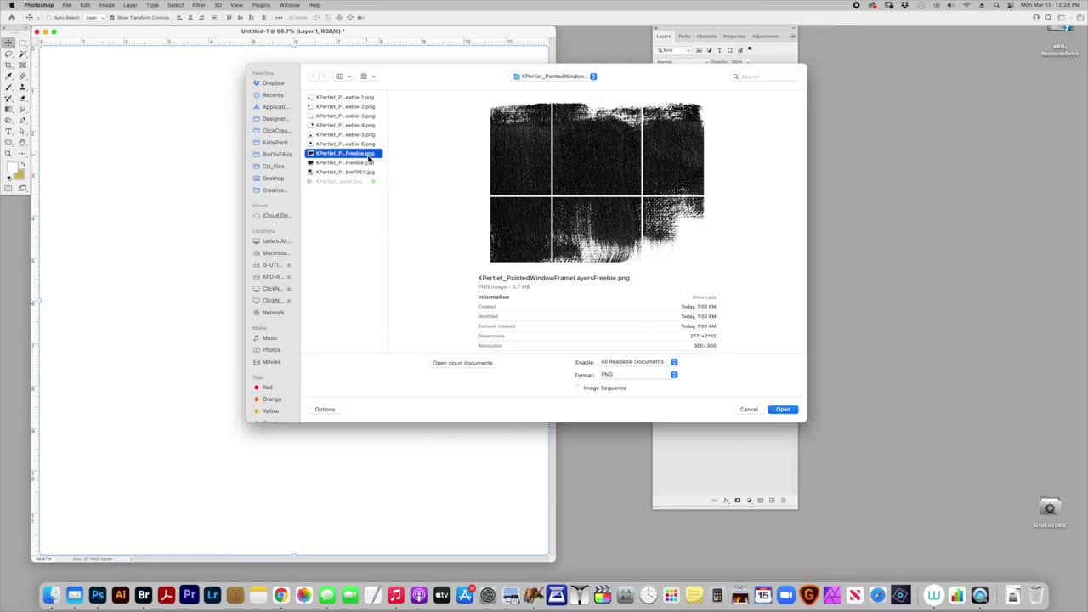
pyautogui.click(371, 143)
pyautogui.click(371, 134)
pyautogui.click(372, 125)
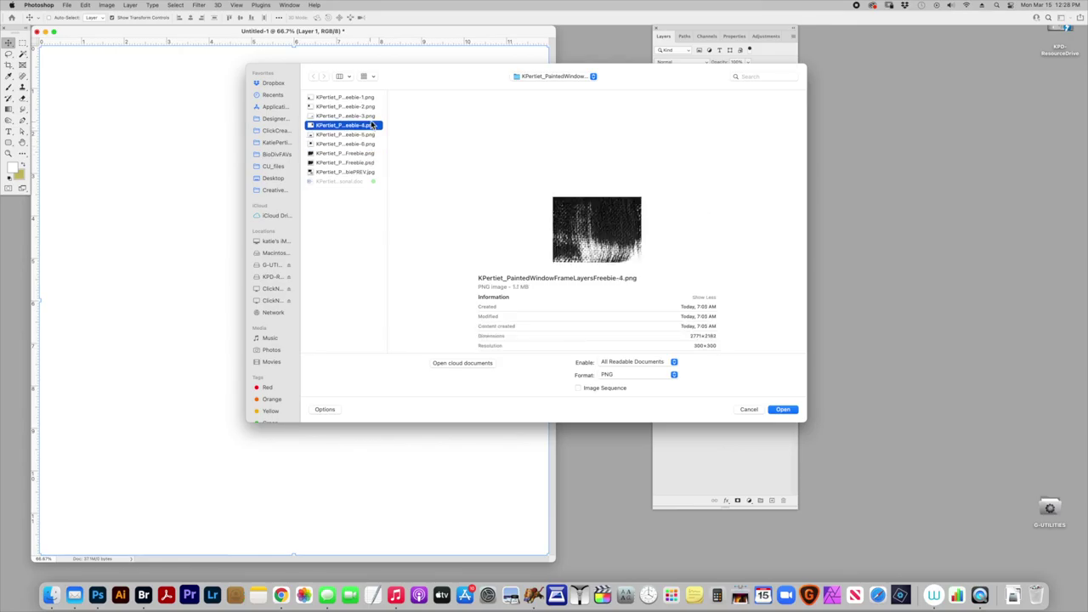
pyautogui.click(371, 115)
pyautogui.click(372, 106)
pyautogui.click(372, 97)
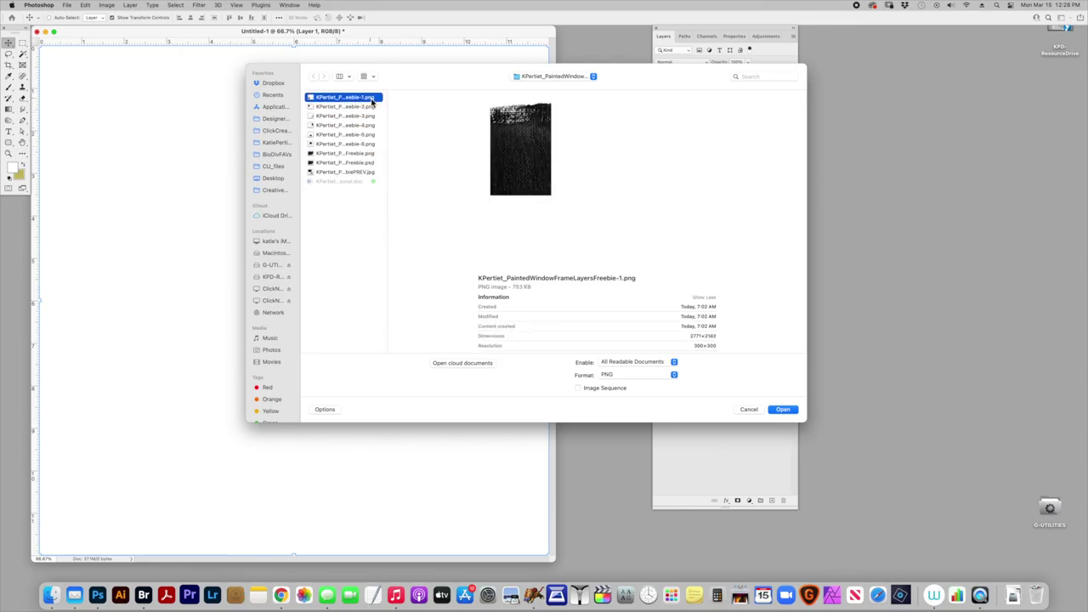
pyautogui.click(358, 164)
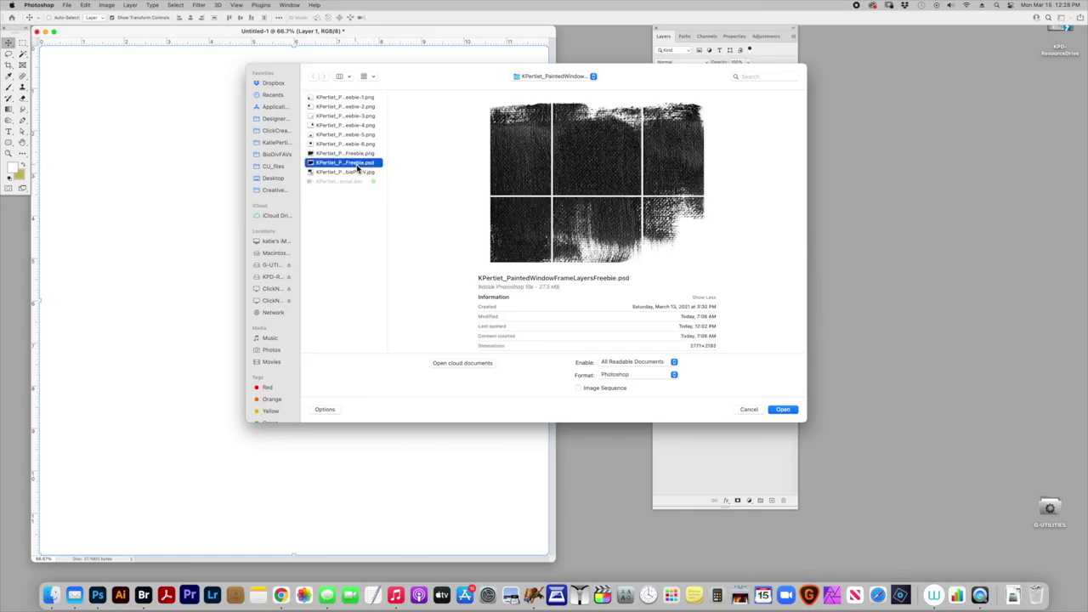
# Open KPertiet_PaintedWindowFrameLayersFreebie.psd, bring its frame layers into Untitled-1, then close it
pyautogui.doubleClick(358, 168)
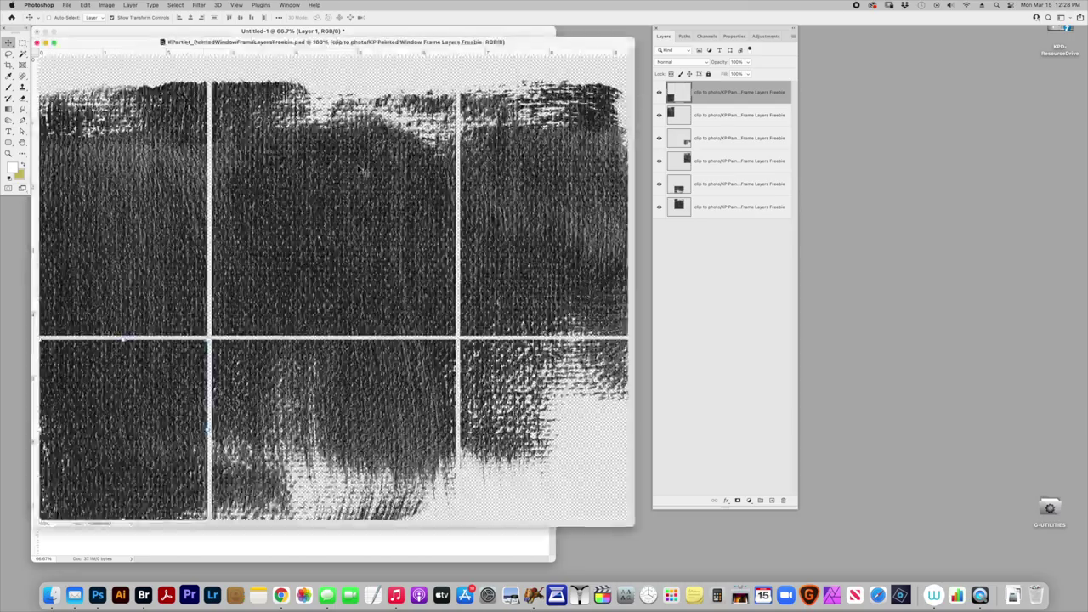
pyautogui.moveTo(103, 49); pyautogui.dragTo(369, 66)
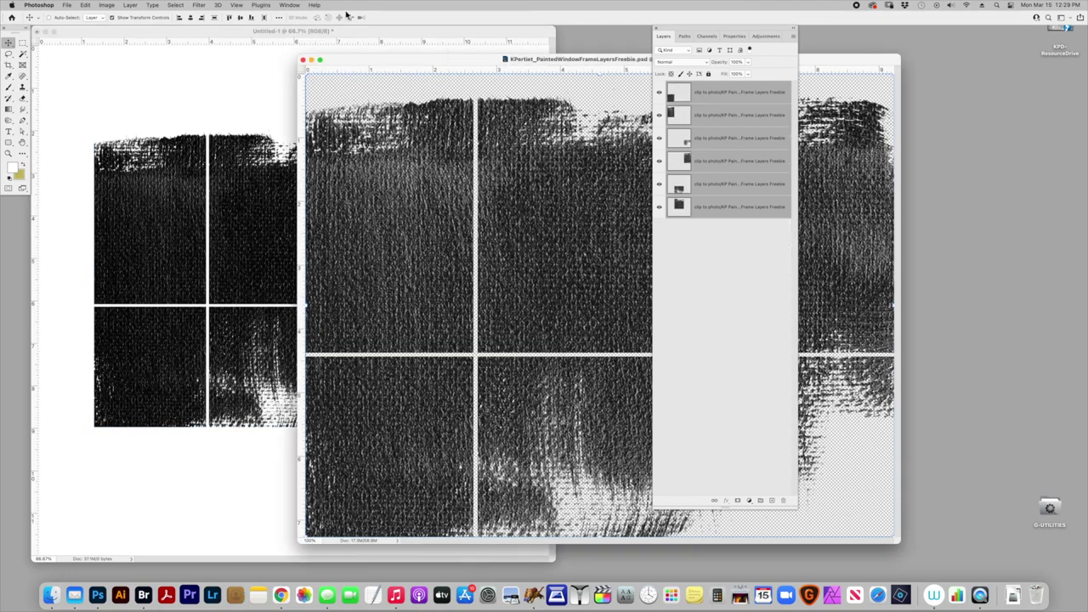
pyautogui.click(302, 60)
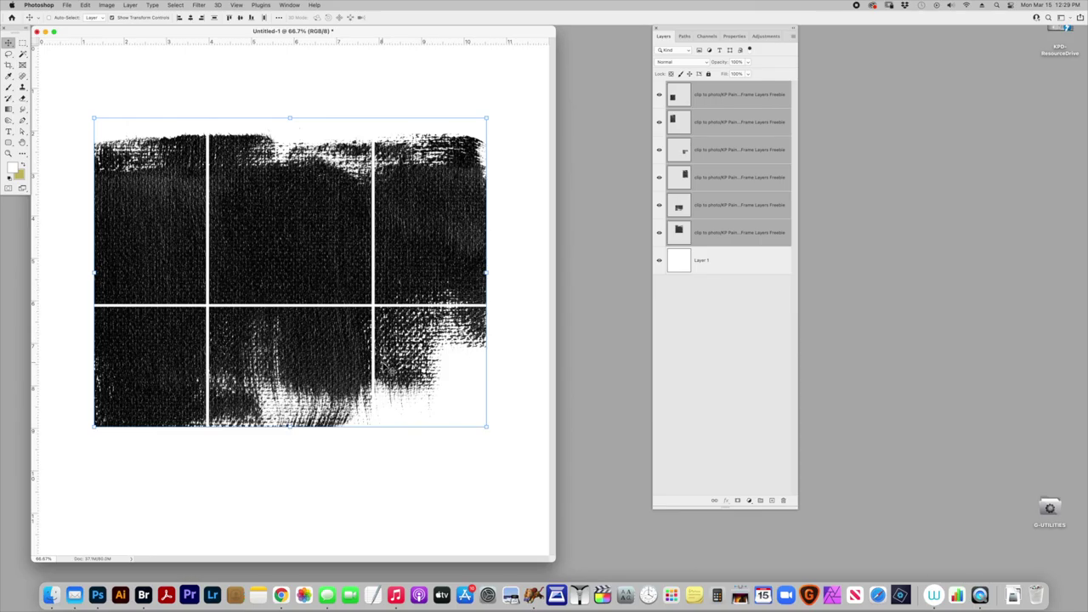
# Select the top-middle pane's frame layer and find the snowy road photo in PhotosforWindowFrames
pyautogui.rightClick(261, 247)
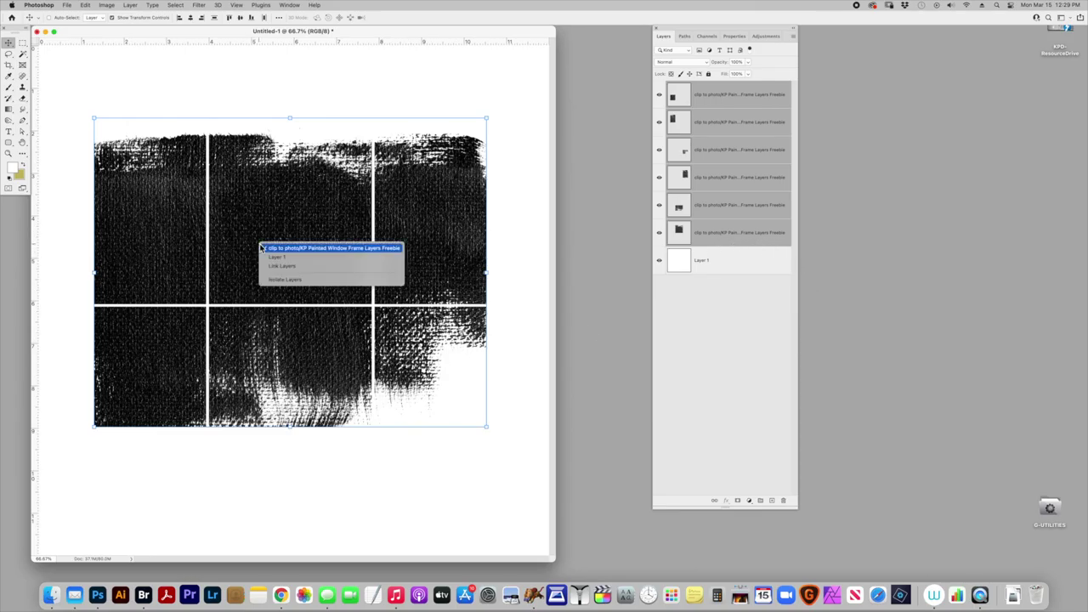
pyautogui.click(316, 249)
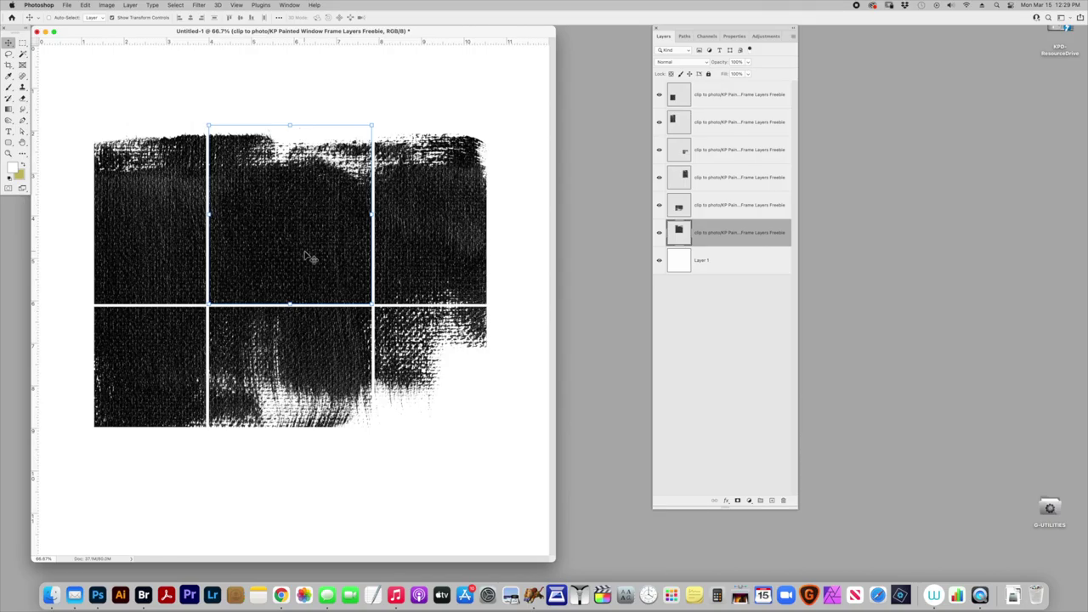
pyautogui.press('super+o')
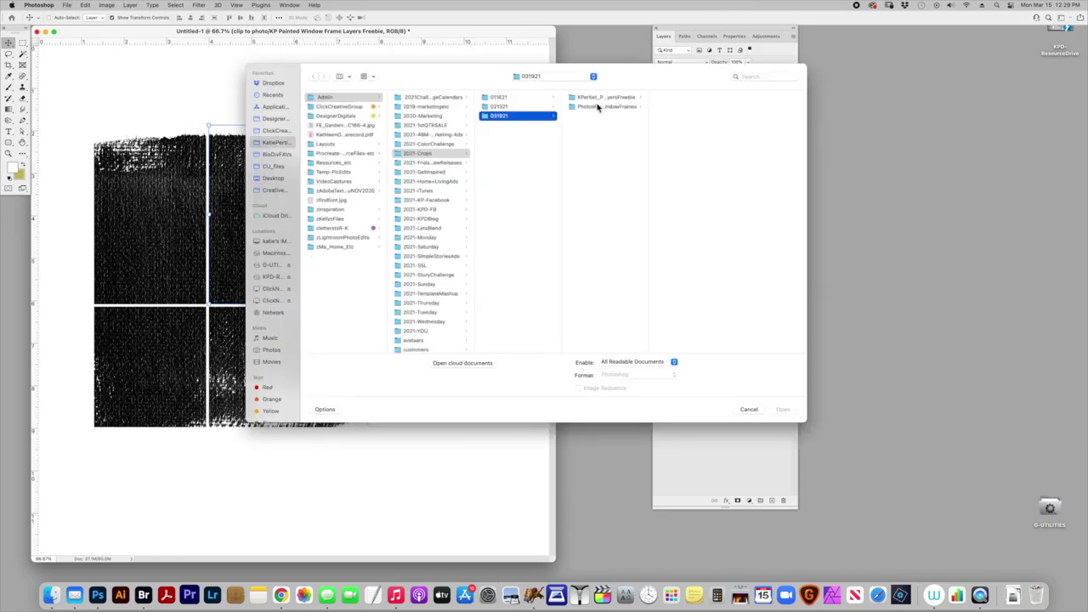
pyautogui.click(615, 108)
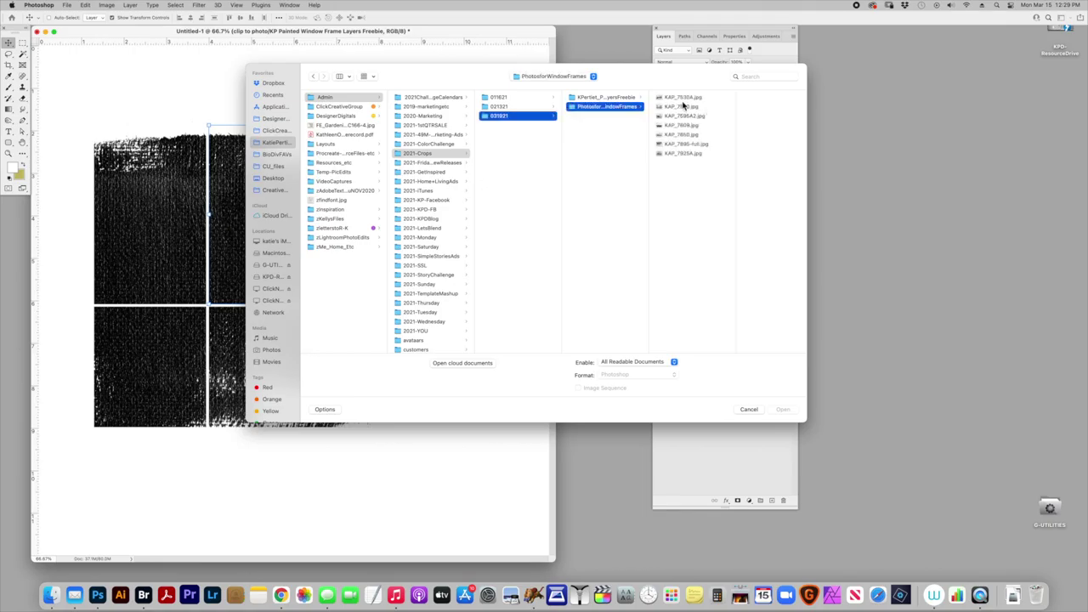
pyautogui.click(681, 107)
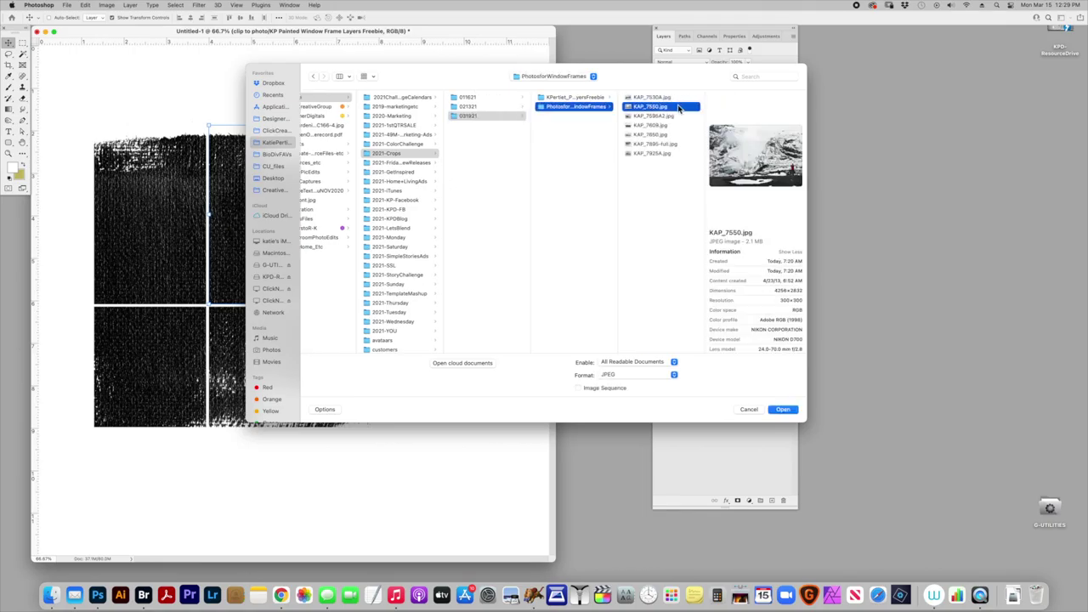
pyautogui.press('Up')
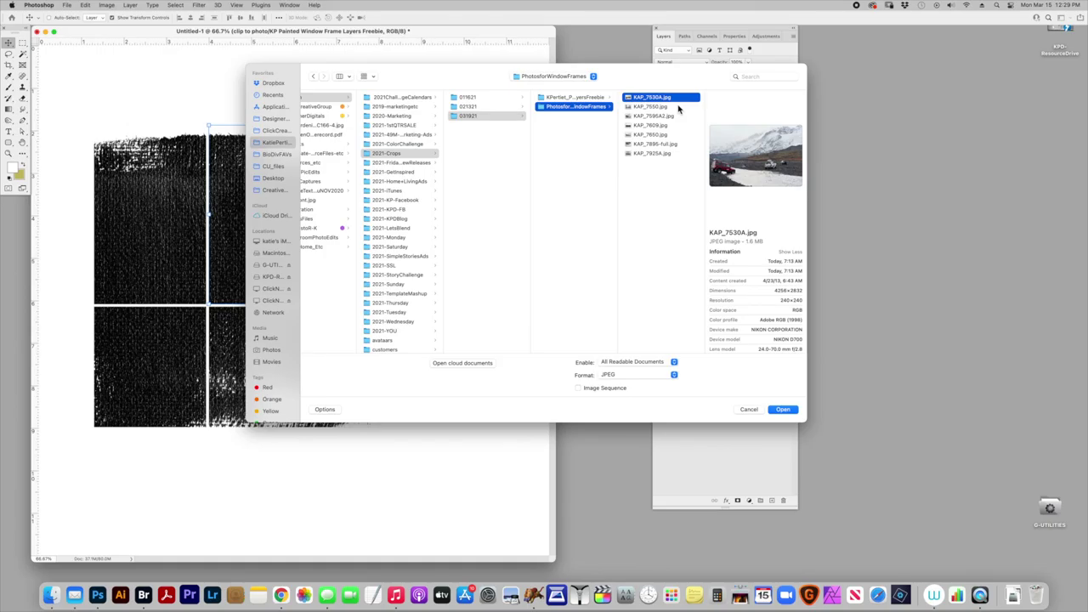
pyautogui.press('Down')
pyautogui.press('Down')
pyautogui.press('Down')
pyautogui.press('Down')
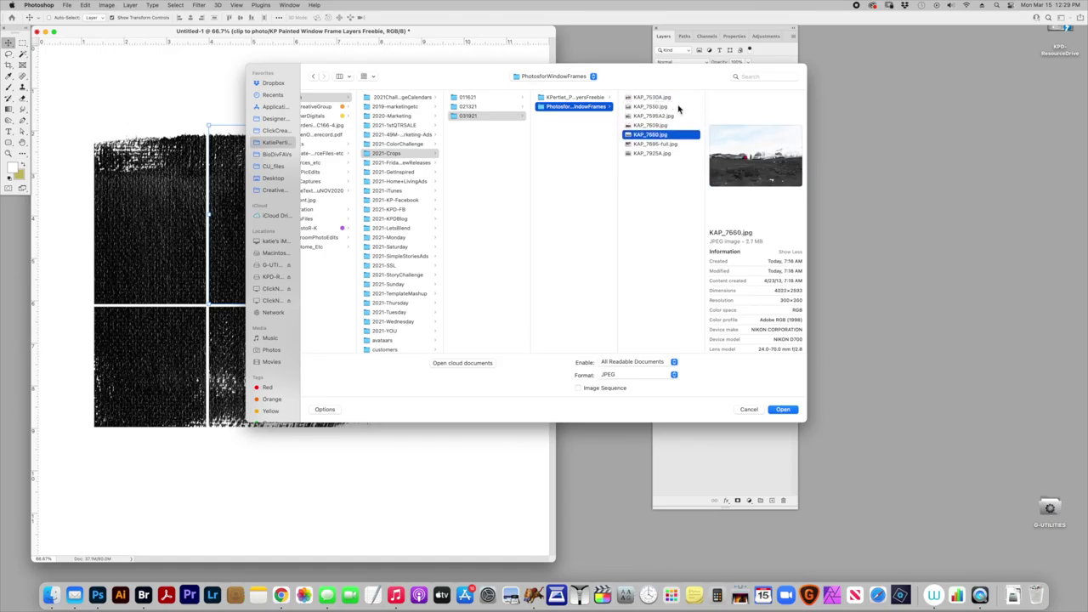
# Bring the road photo into Untitled-1, clip it to the top-middle pane, and shrink it to fit
pyautogui.press('Return')
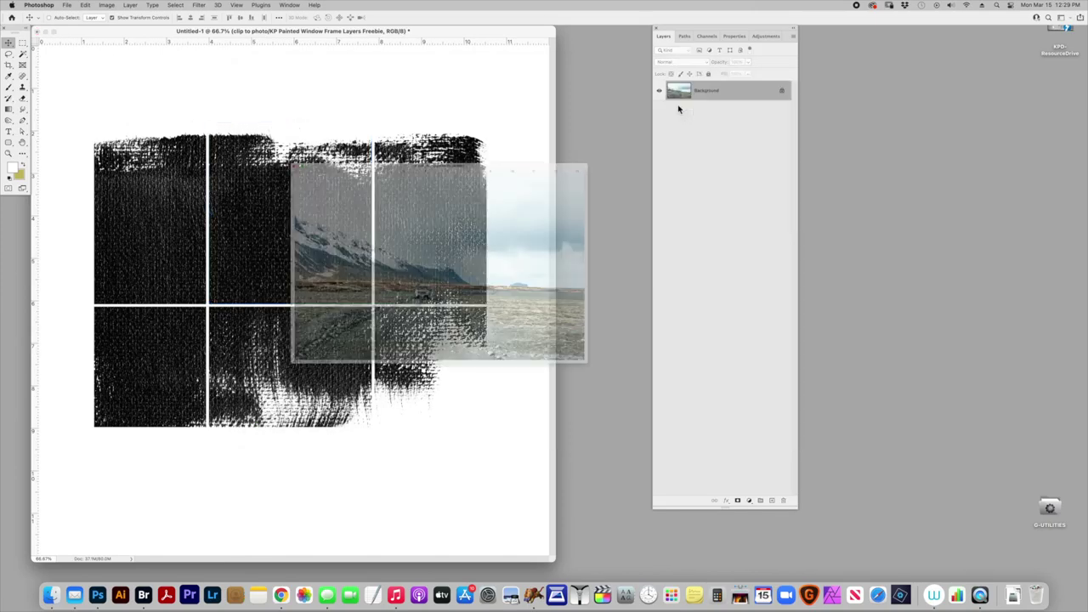
pyautogui.moveTo(296, 394); pyautogui.dragTo(306, 466)
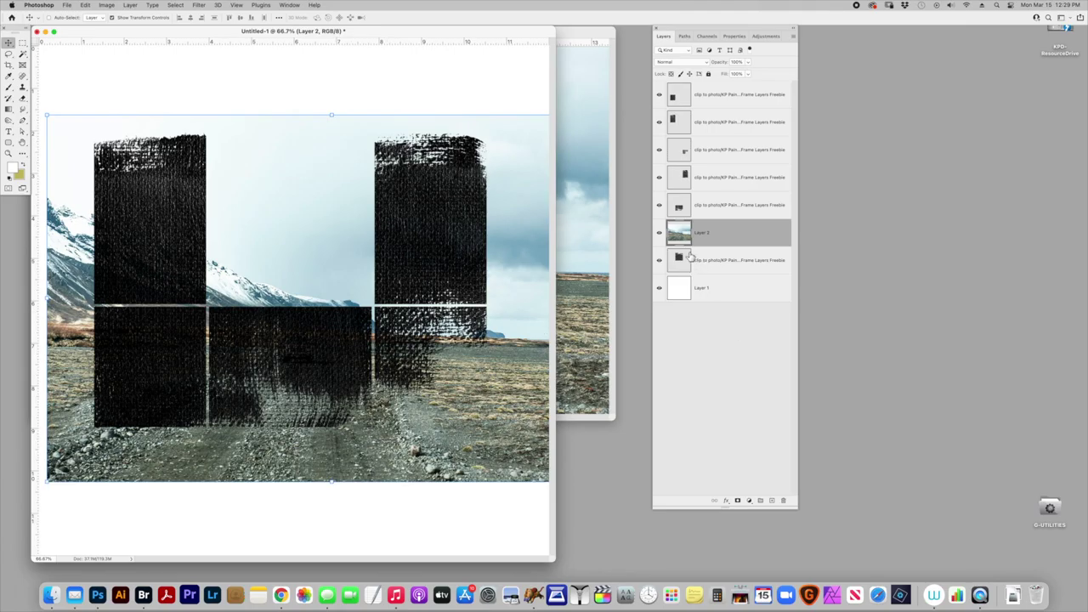
pyautogui.click(794, 38)
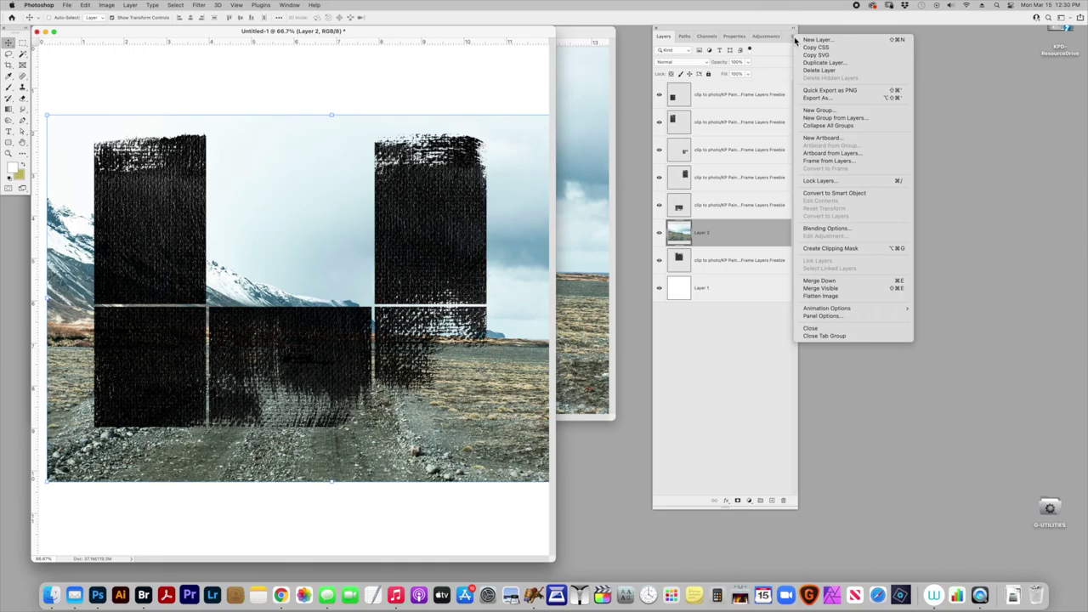
pyautogui.click(841, 249)
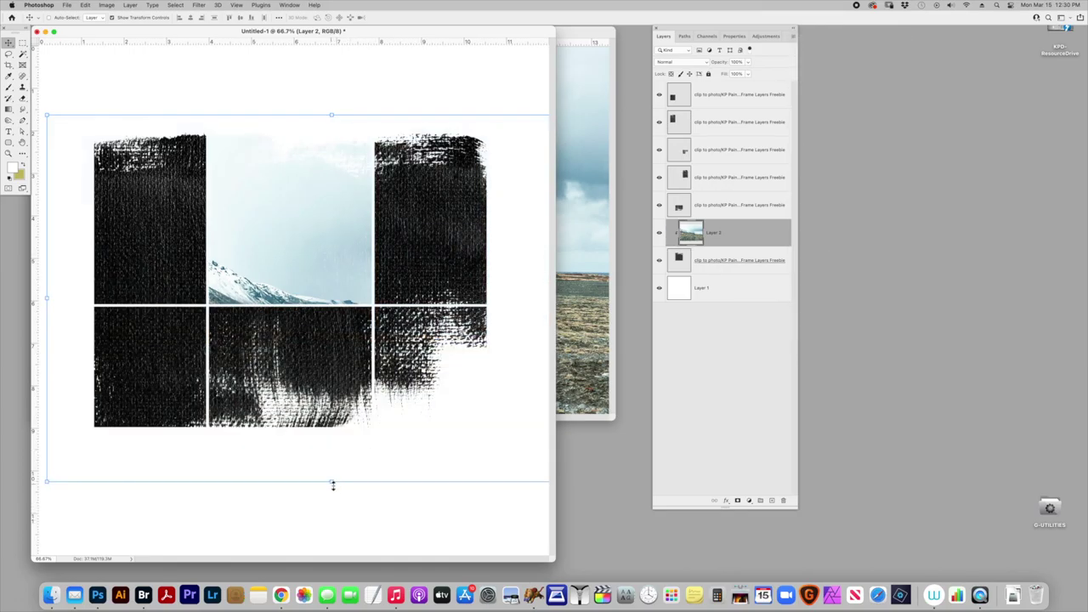
pyautogui.moveTo(332, 484); pyautogui.dragTo(325, 312)
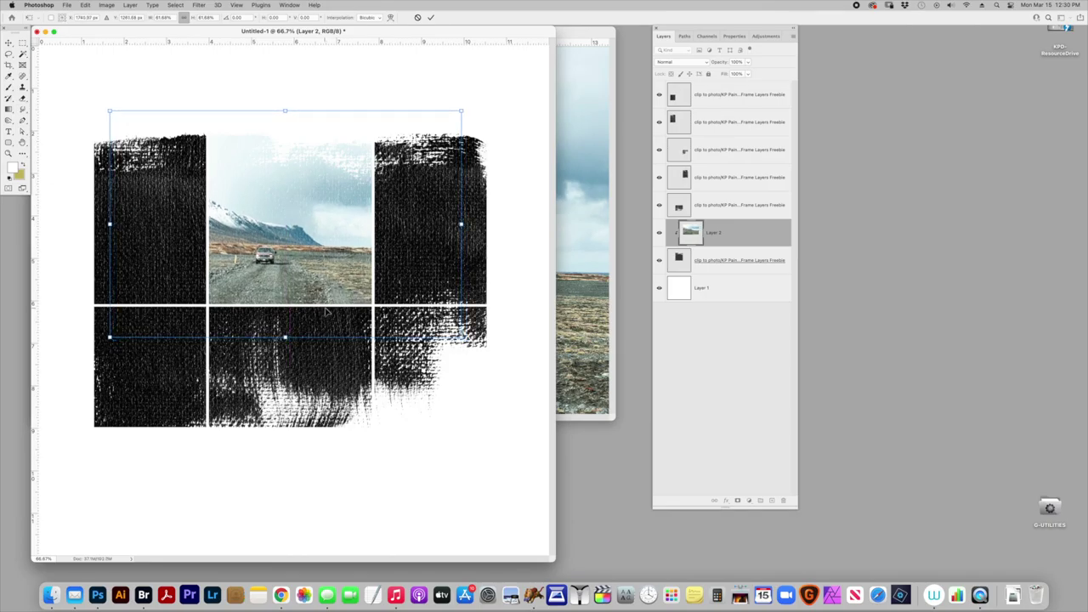
pyautogui.press('Return')
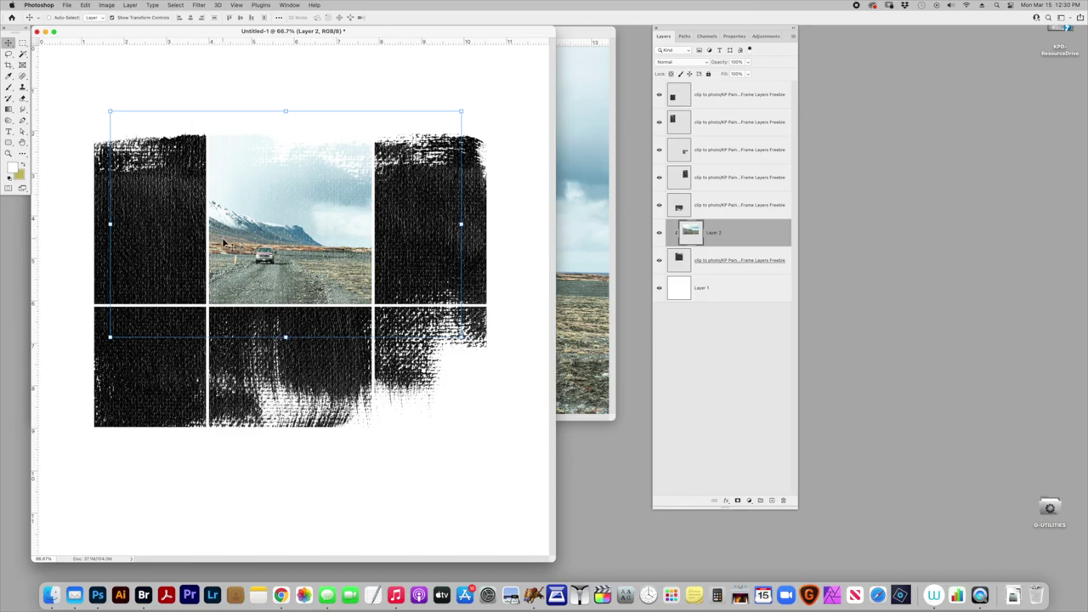
# Select the top-left pane's frame layer and open the woman-in-pink photo KAP_7595A2.jpg
pyautogui.rightClick(168, 223)
pyautogui.click(191, 228)
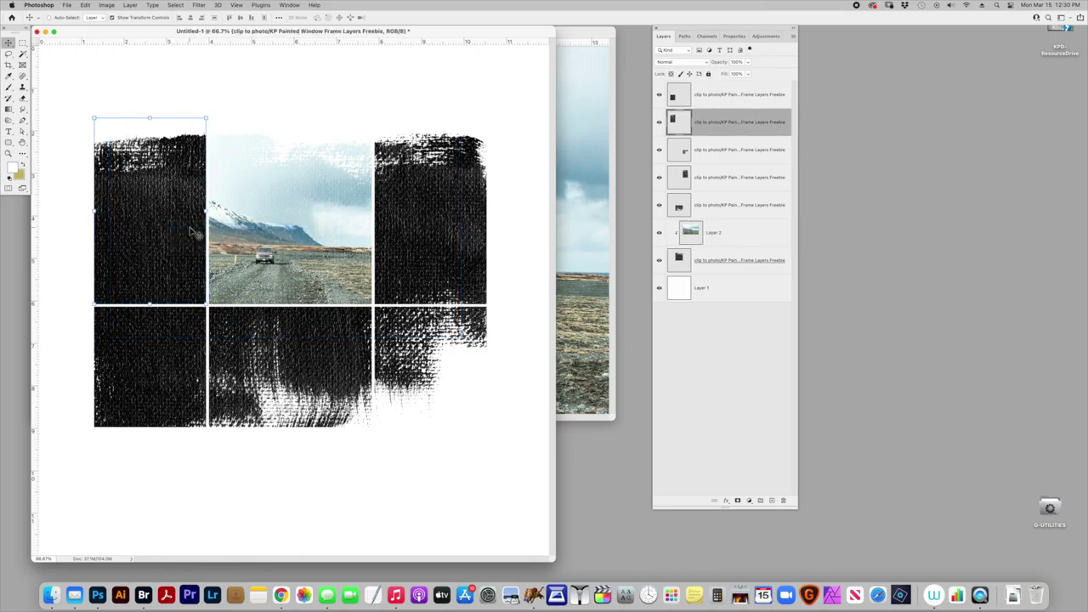
pyautogui.press('super+o')
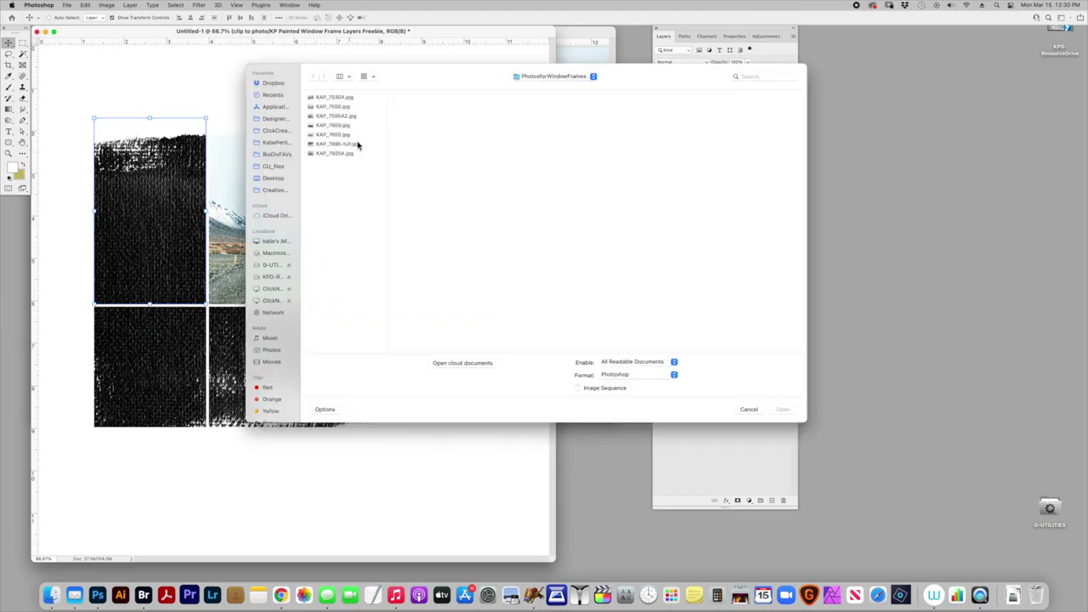
pyautogui.click(365, 136)
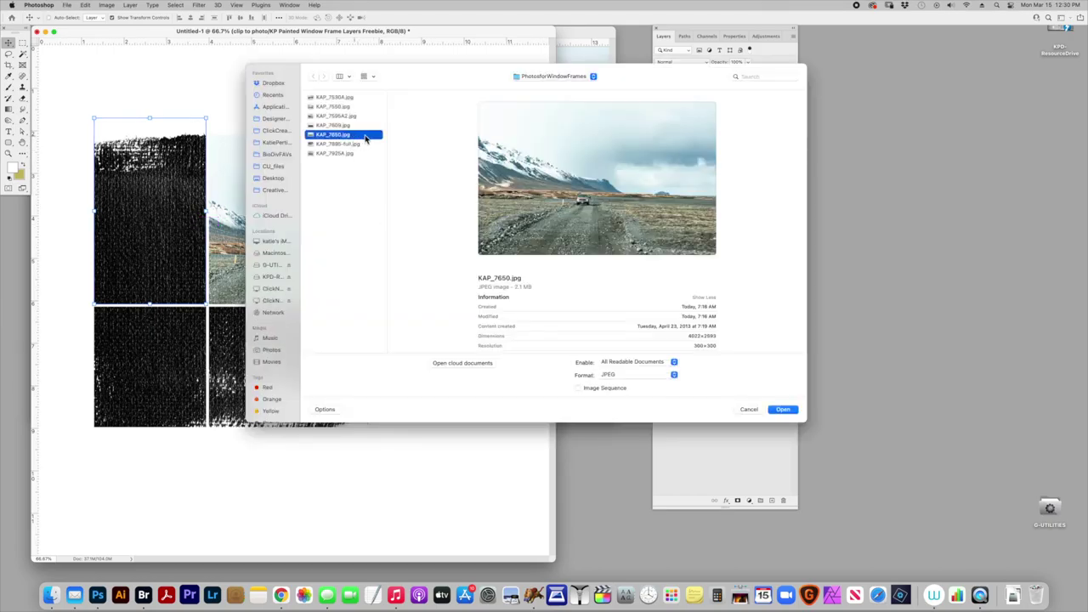
pyautogui.press('Up')
pyautogui.press('Up')
pyautogui.press('Up')
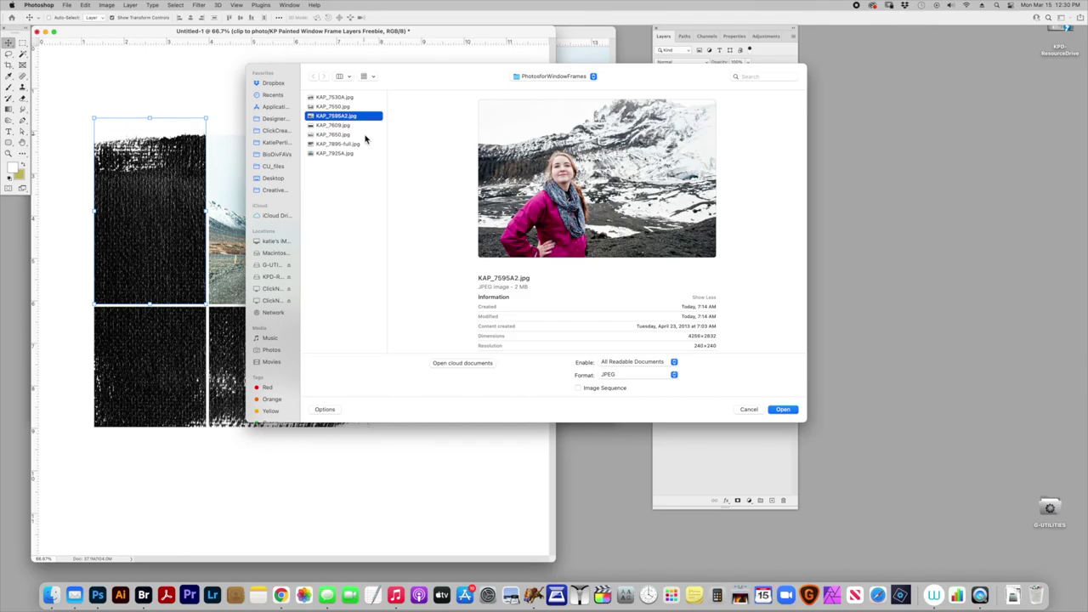
pyautogui.press('Down')
pyautogui.press('Return')
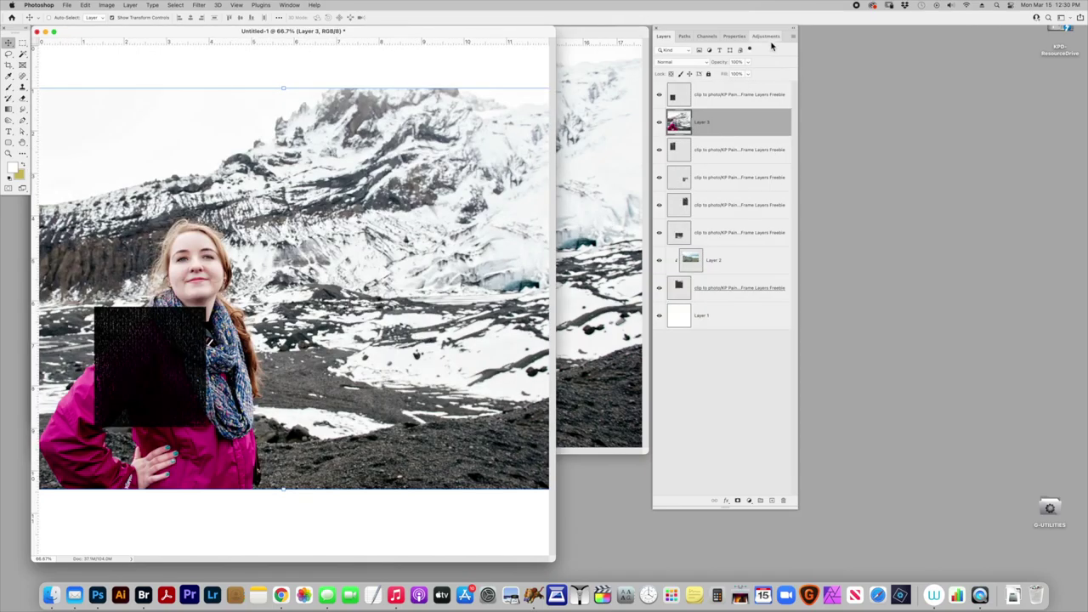
# Clip the woman photo into the frame grid, then scale and position it in the top-left pane
pyautogui.click(793, 35)
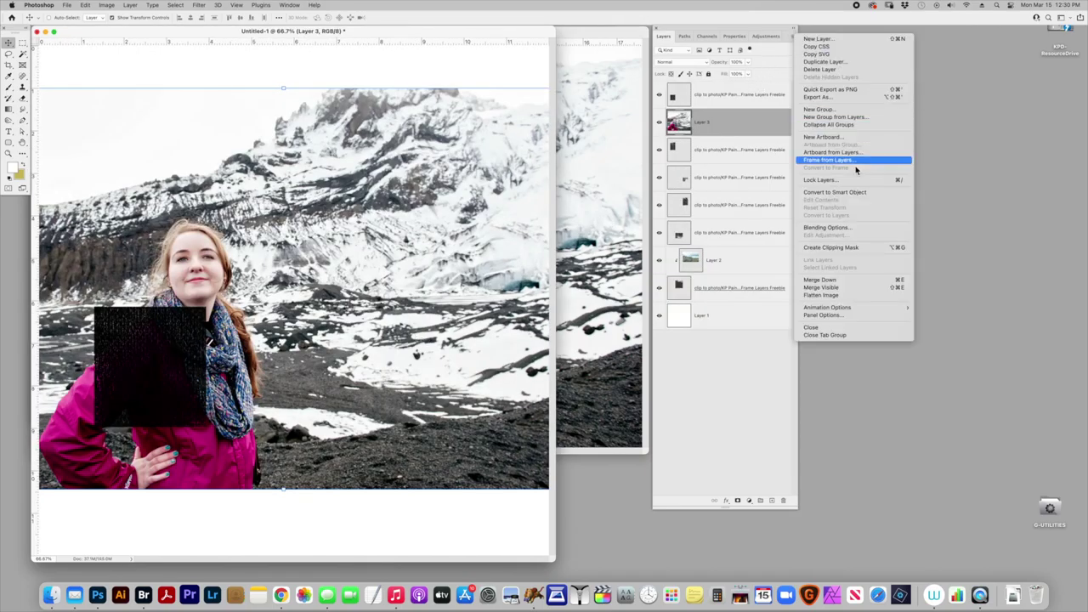
pyautogui.click(850, 247)
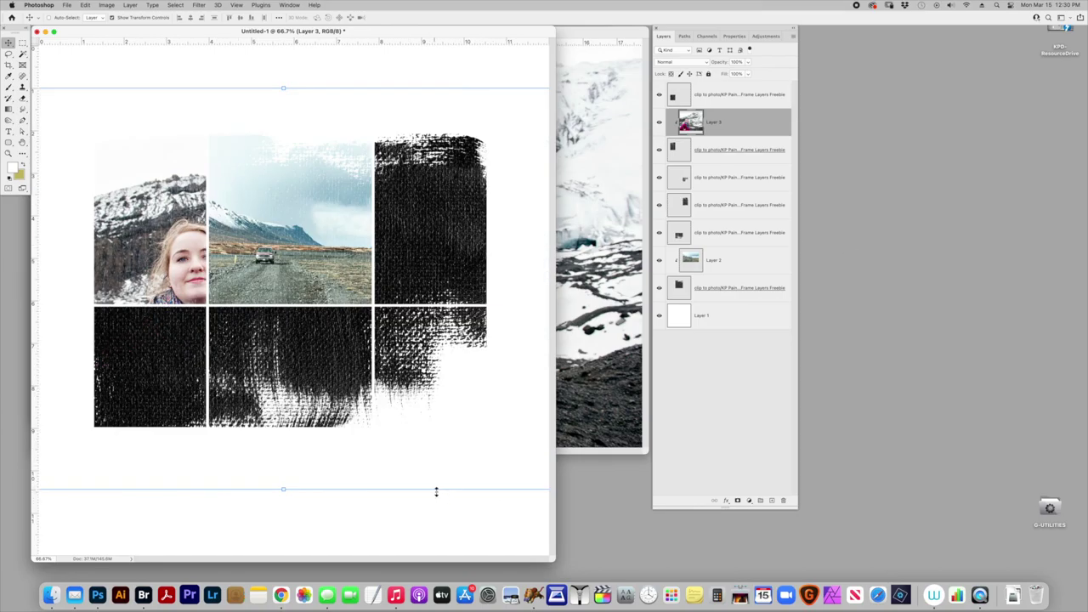
pyautogui.hotkey('ctrl', 't')
pyautogui.moveTo(437, 493); pyautogui.dragTo(316, 280)
pyautogui.moveTo(343, 238); pyautogui.dragTo(241, 263)
pyautogui.moveTo(334, 316)
pyautogui.mouseDown()
pyautogui.moveTo(323, 305)
pyautogui.moveTo(345, 332)
pyautogui.mouseUp()
pyautogui.press('Return')
# Select the painted frame layer for the next pane and bring up the Open dialog
pyautogui.rightClick(179, 364)
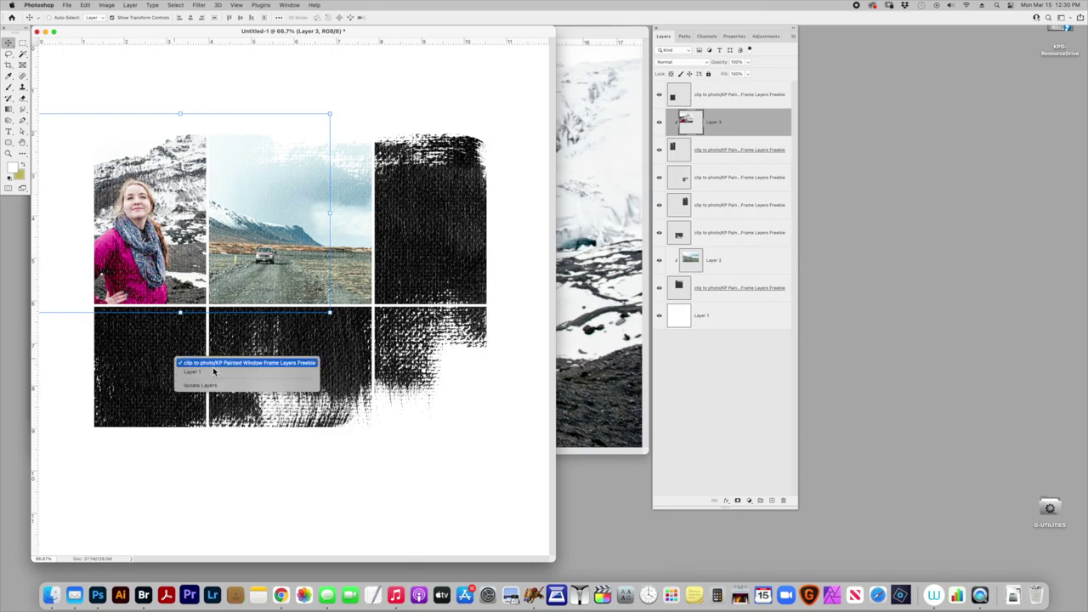
pyautogui.click(213, 363)
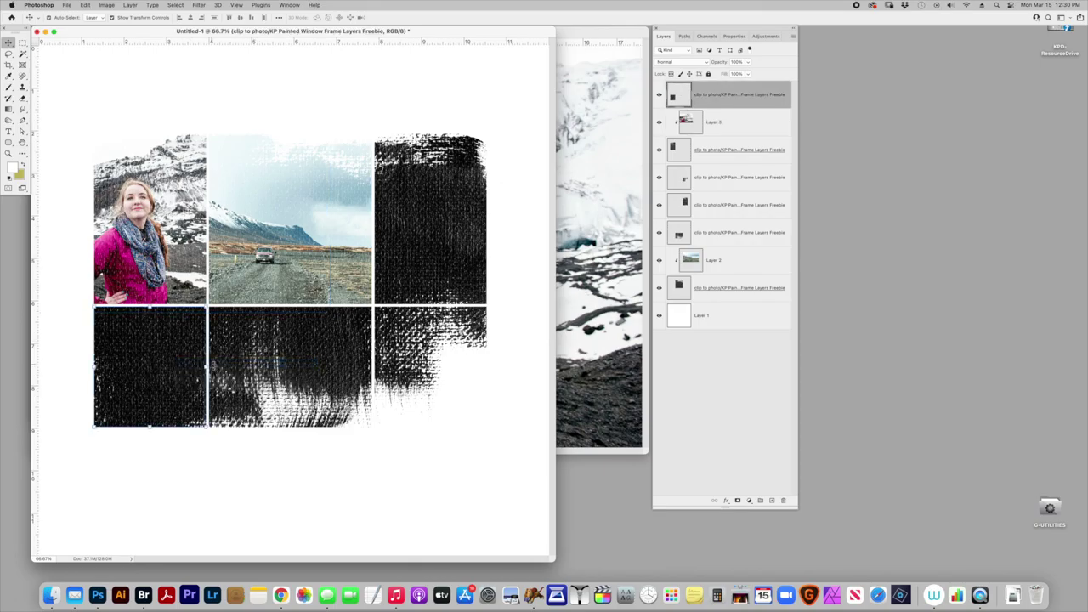
pyautogui.press('super+o')
# Open the glacier photo KAP_7550.jpg, copy it into the collage, and clip it to the grid
pyautogui.click(359, 100)
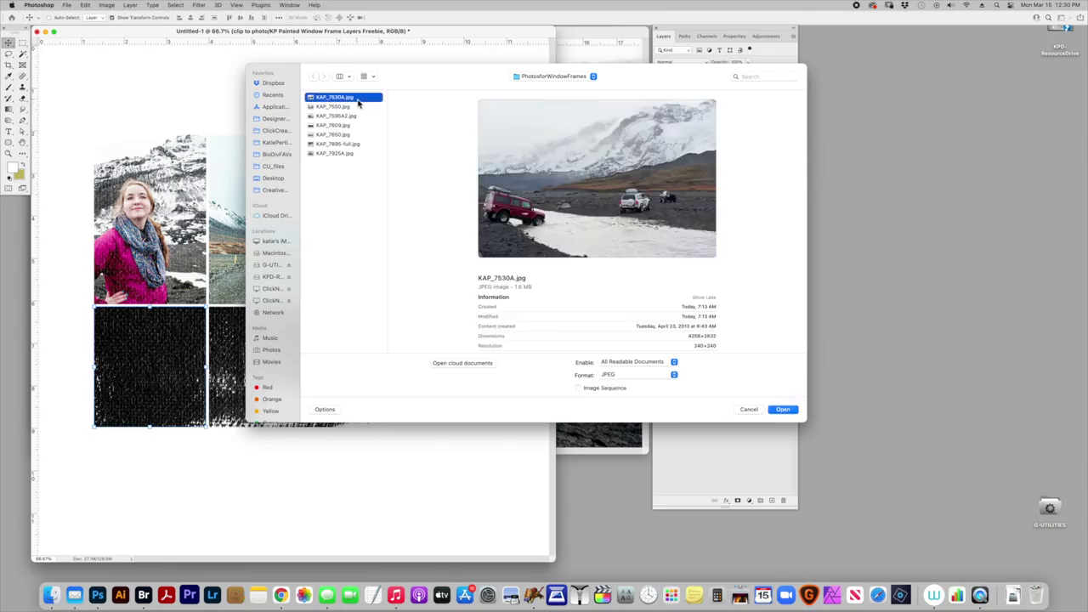
pyautogui.click(354, 107)
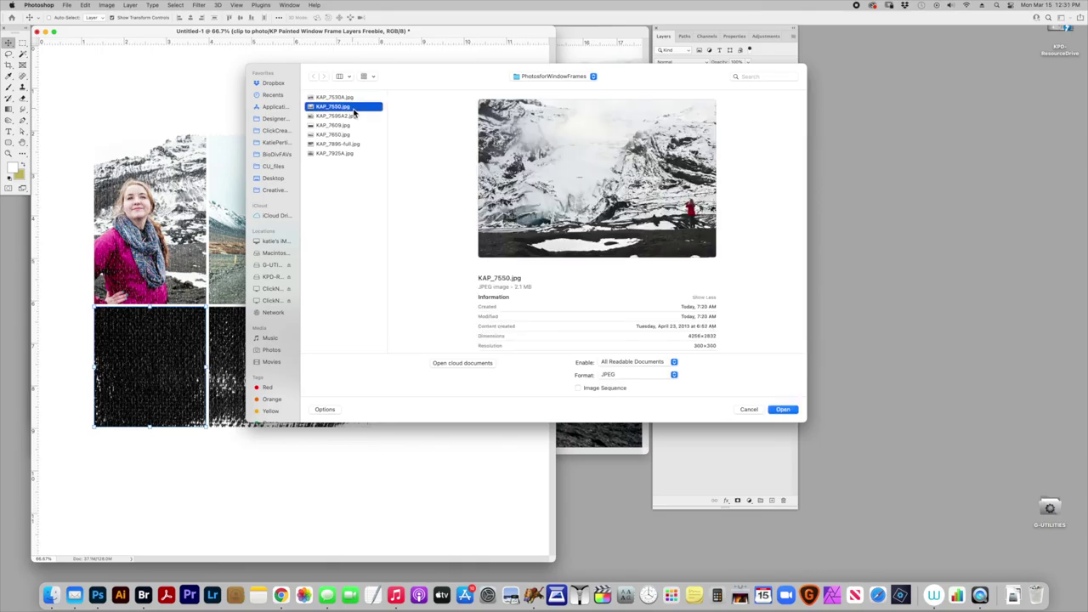
pyautogui.doubleClick(354, 111)
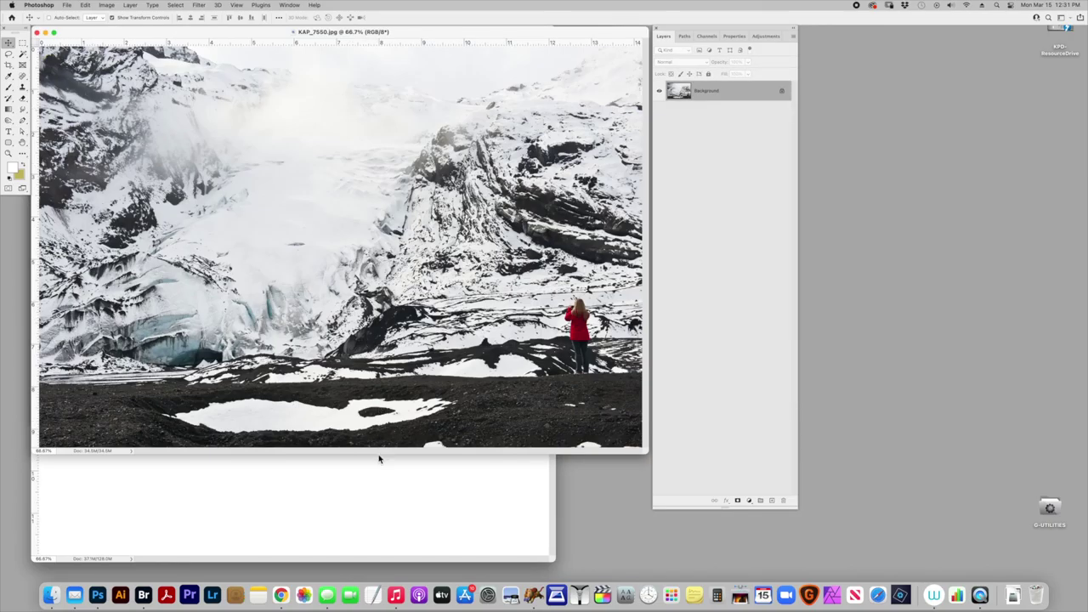
pyautogui.moveTo(367, 442); pyautogui.dragTo(326, 501)
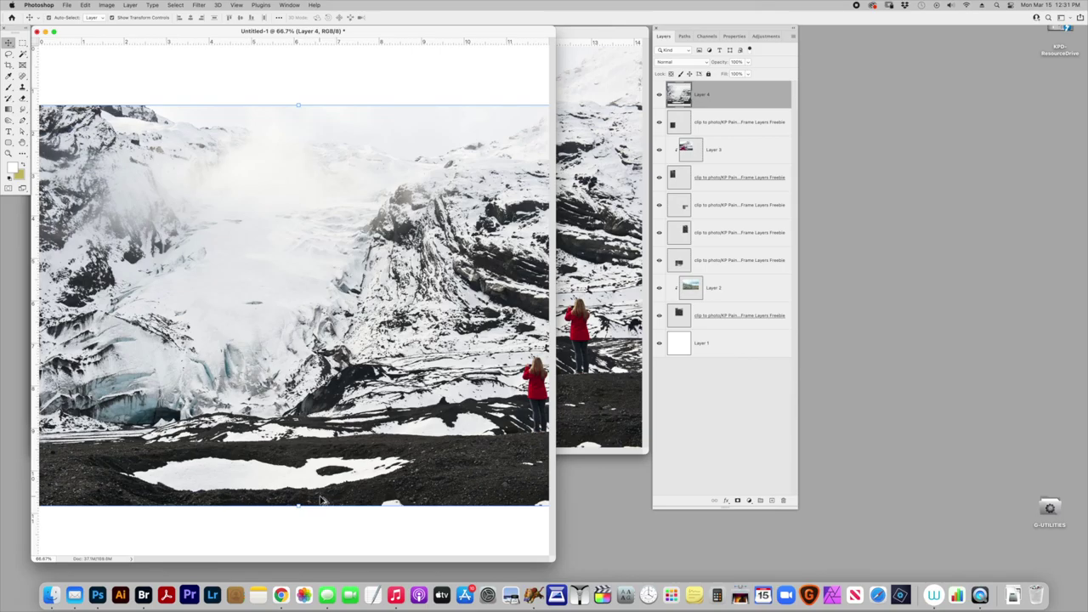
pyautogui.press('super+alt+g')
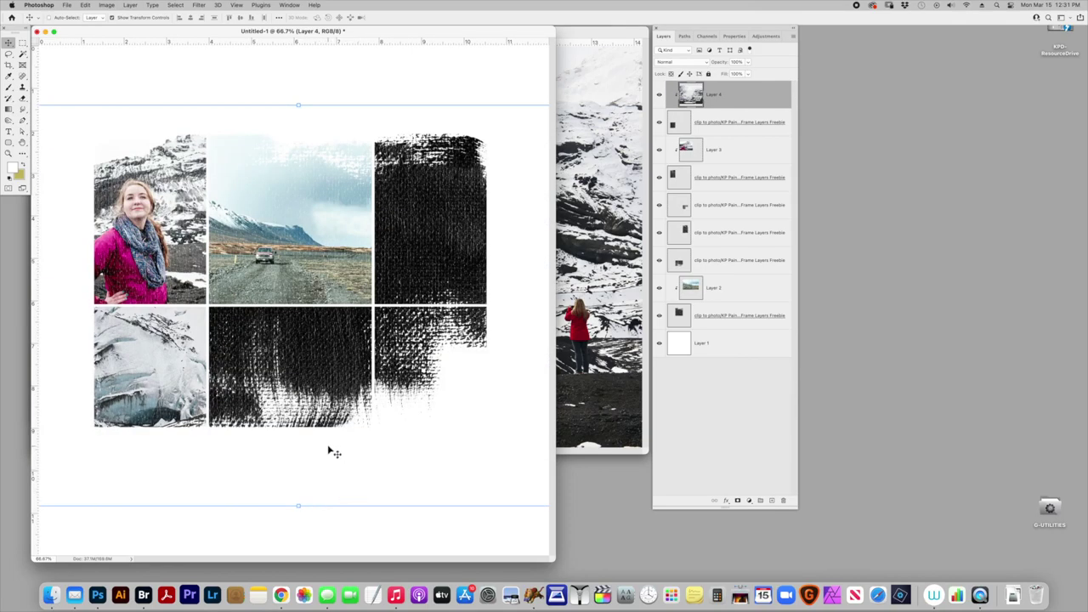
# Scale the glacier photo into the lower-left pane, then select the next frame layer
pyautogui.click(298, 107)
pyautogui.moveTo(298, 107); pyautogui.dragTo(298, 332)
pyautogui.moveTo(308, 425); pyautogui.dragTo(100, 379)
pyautogui.moveTo(166, 393)
pyautogui.mouseDown()
pyautogui.moveTo(159, 415)
pyautogui.moveTo(164, 394)
pyautogui.mouseUp()
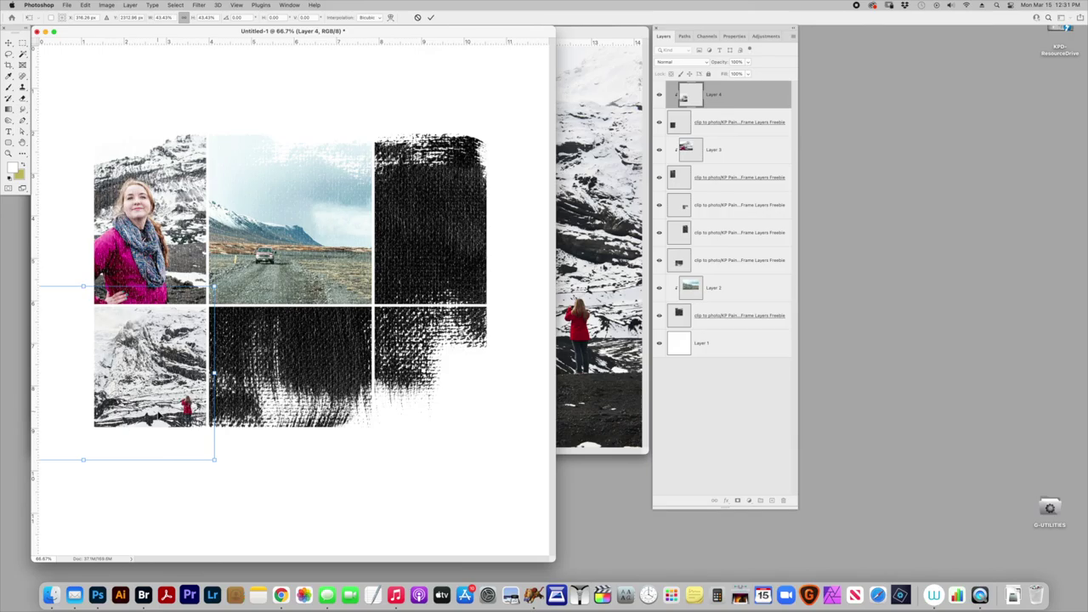
pyautogui.press('Return')
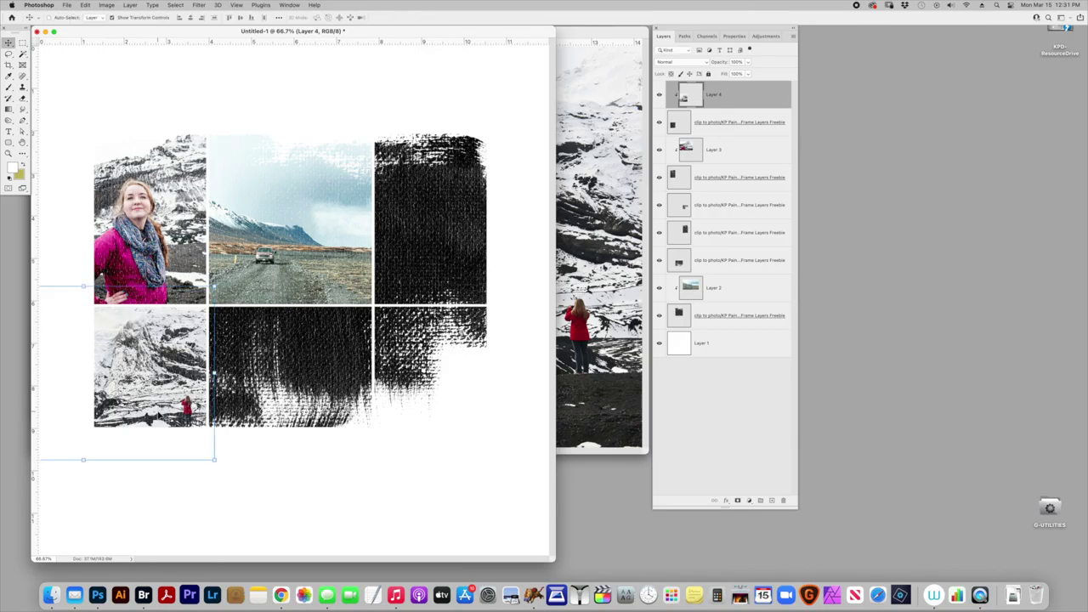
pyautogui.rightClick(314, 344)
pyautogui.click(321, 345)
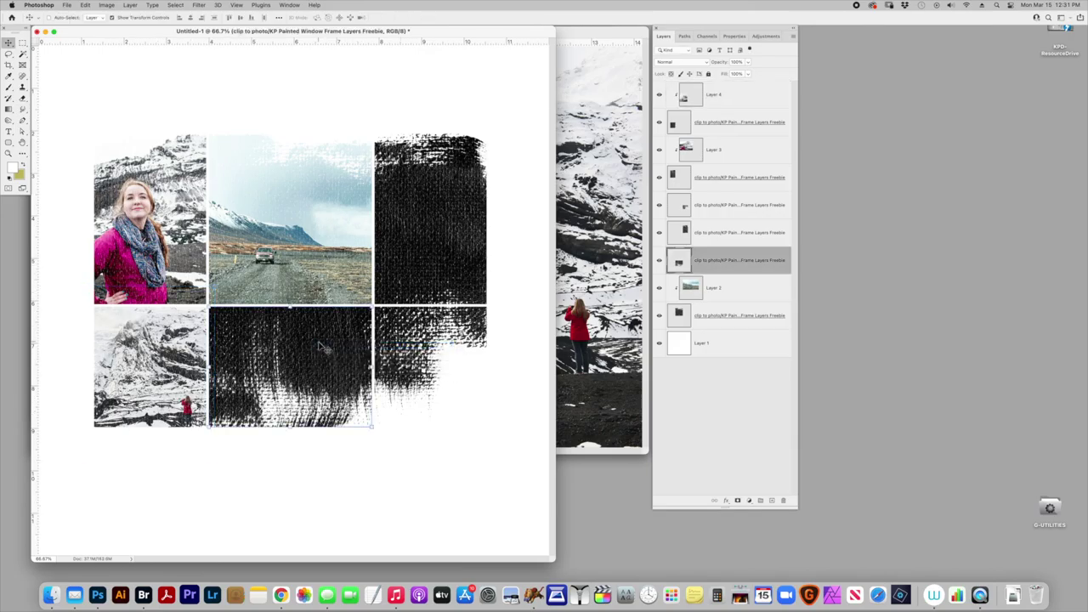
# Browse the photos folder and open the vehicles photo KAP_7609.jpg
pyautogui.press('super+o')
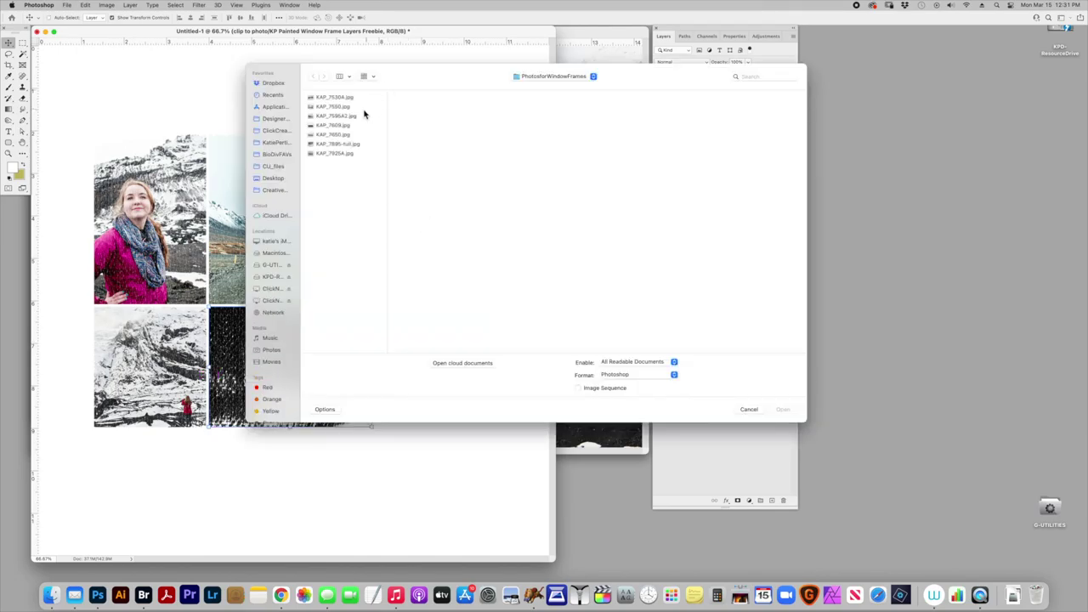
pyautogui.click(363, 107)
pyautogui.click(364, 114)
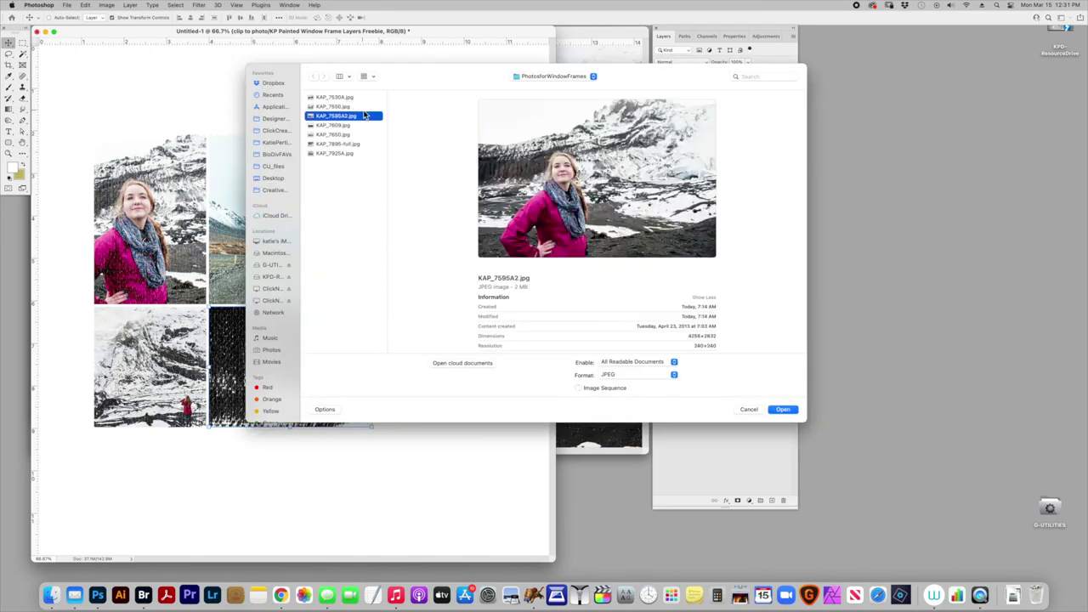
pyautogui.press('Down')
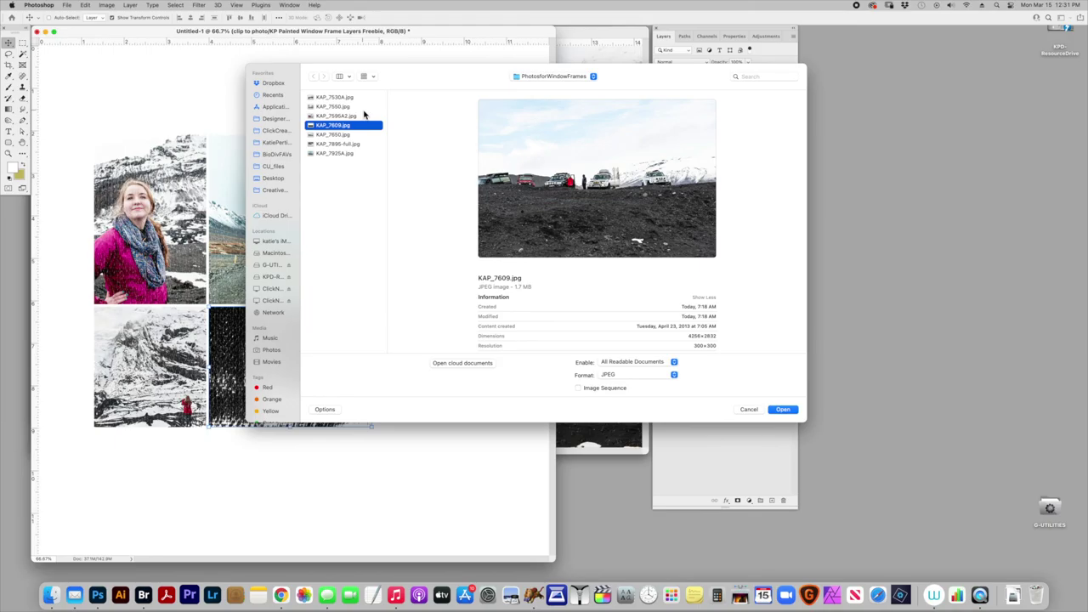
pyautogui.press('Down')
pyautogui.press('Up')
pyautogui.press('Up')
pyautogui.press('Up')
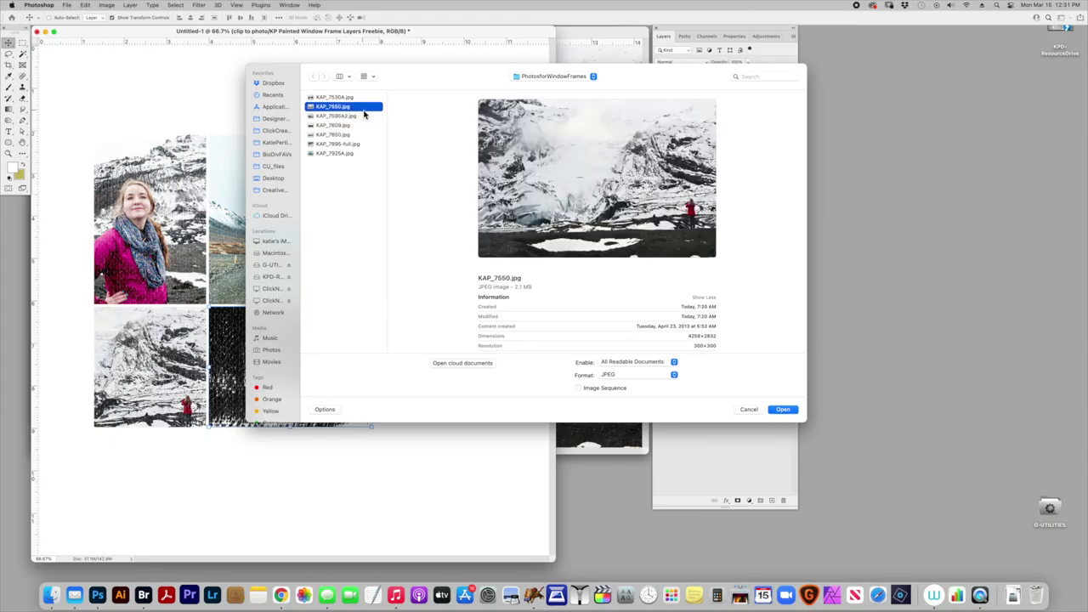
pyautogui.press('Up')
pyautogui.press('Down')
pyautogui.press('Down')
pyautogui.press('Down')
pyautogui.press('Down')
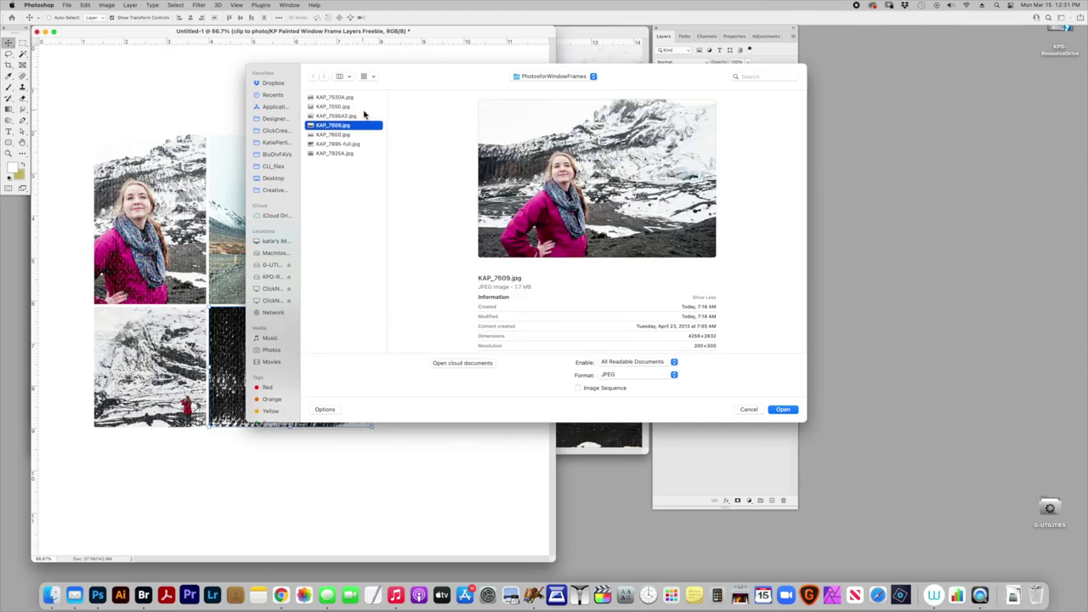
pyautogui.press('Up')
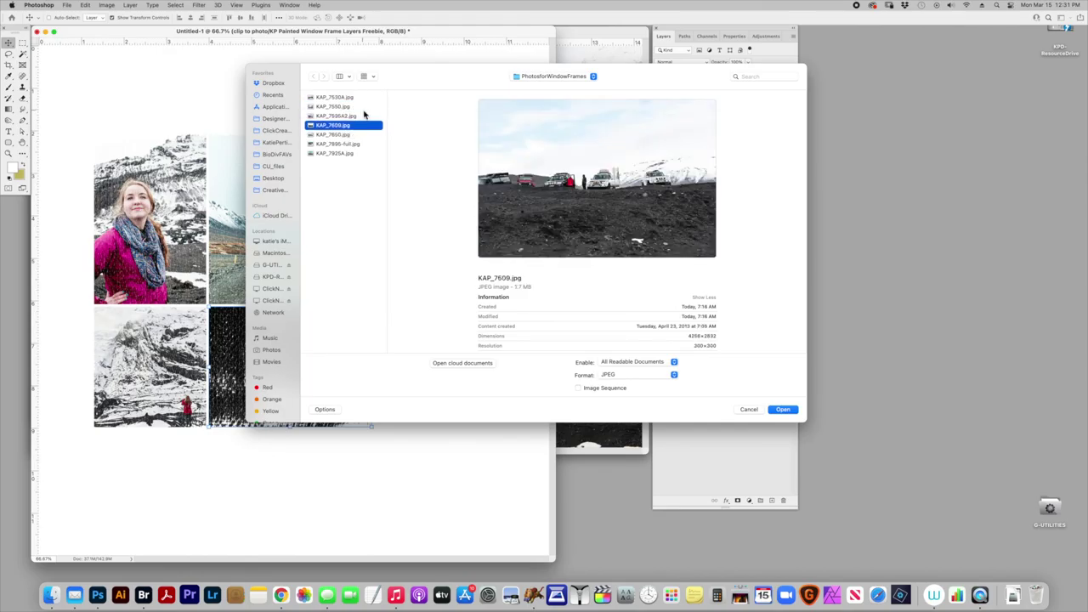
pyautogui.press('Return')
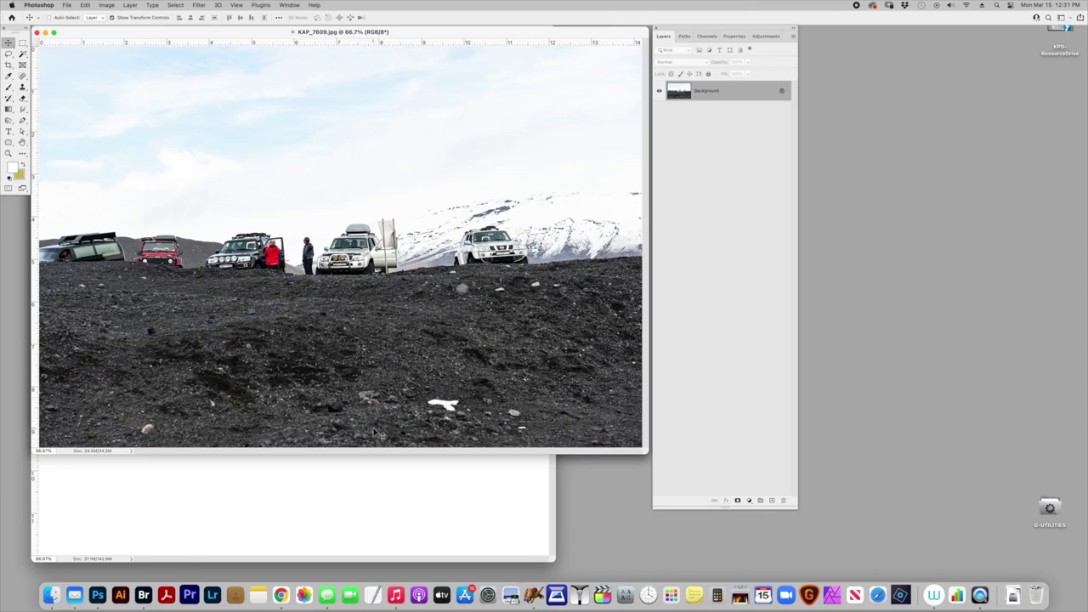
# Copy the vehicles photo into the collage, clip it, then scale and shift it into the bottom-middle pane
pyautogui.click(314, 508)
pyautogui.press('cmd+v')
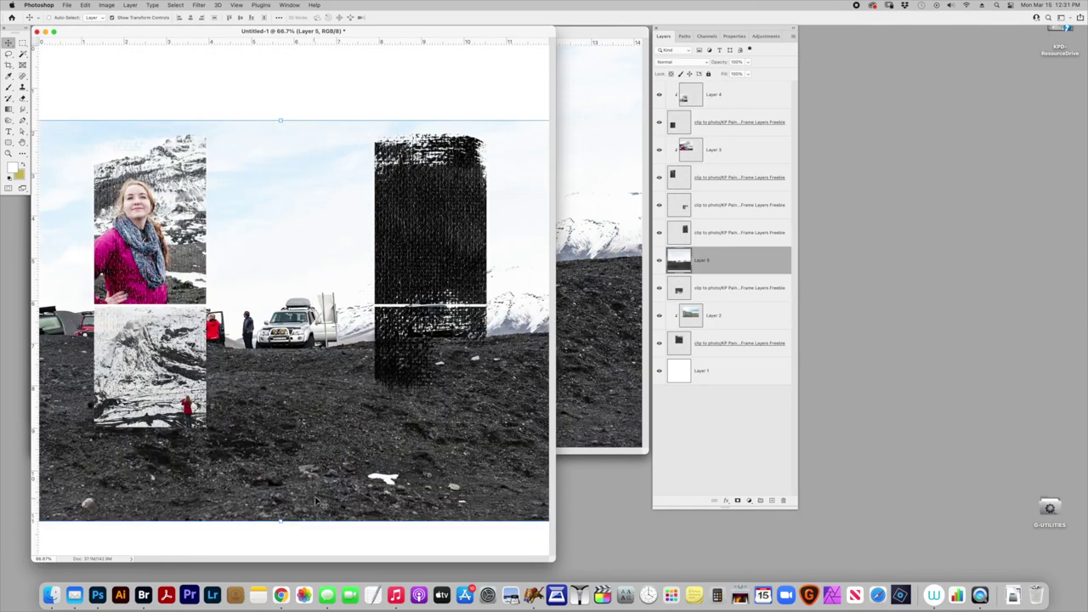
pyautogui.click(789, 36)
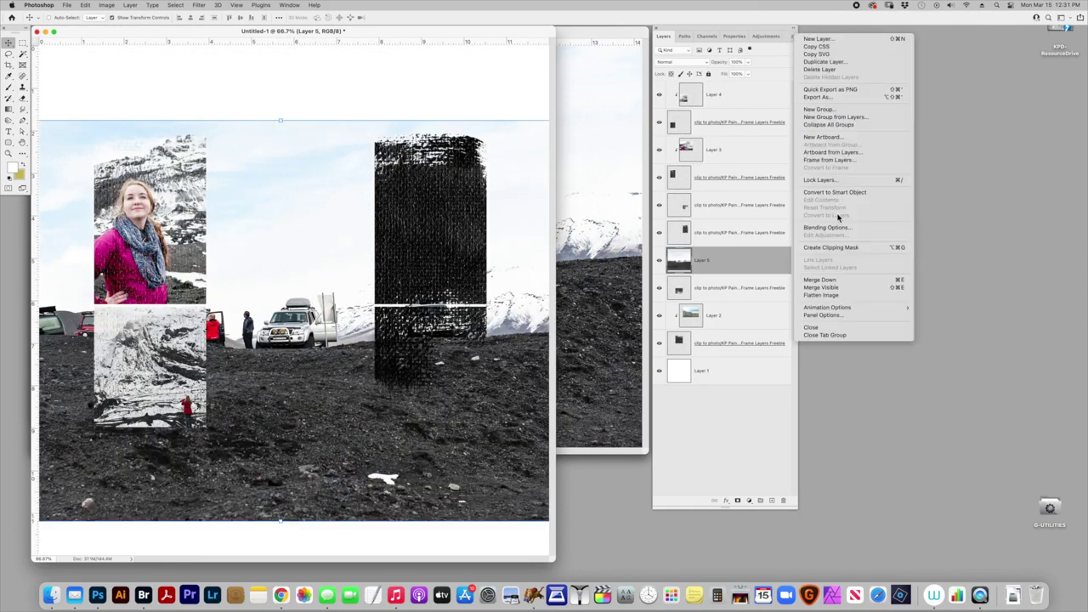
pyautogui.click(837, 248)
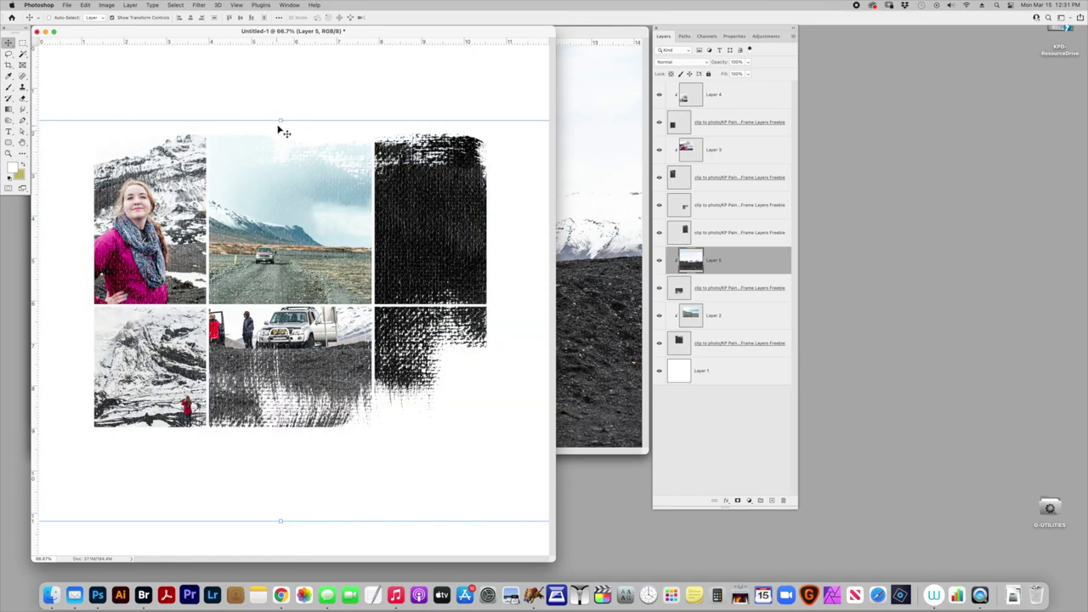
pyautogui.moveTo(280, 123); pyautogui.dragTo(276, 174)
pyautogui.moveTo(281, 356); pyautogui.dragTo(314, 349)
pyautogui.press('Return')
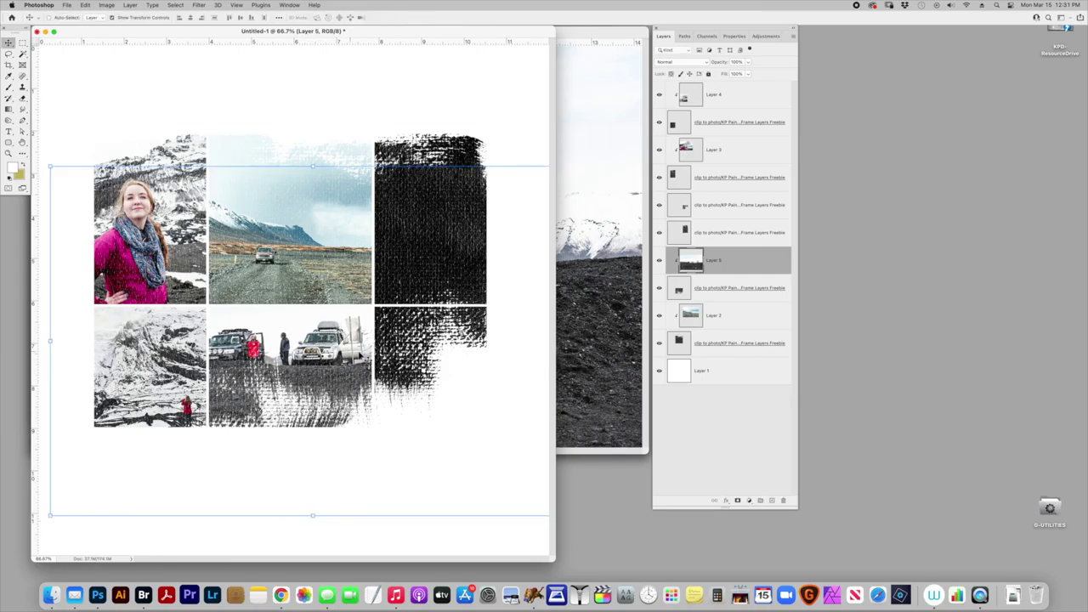
# Select the top-right pane's frame layer and open the jeeps photo KAP_7530A.jpg
pyautogui.rightClick(437, 246)
pyautogui.click(461, 248)
pyautogui.press('super+o')
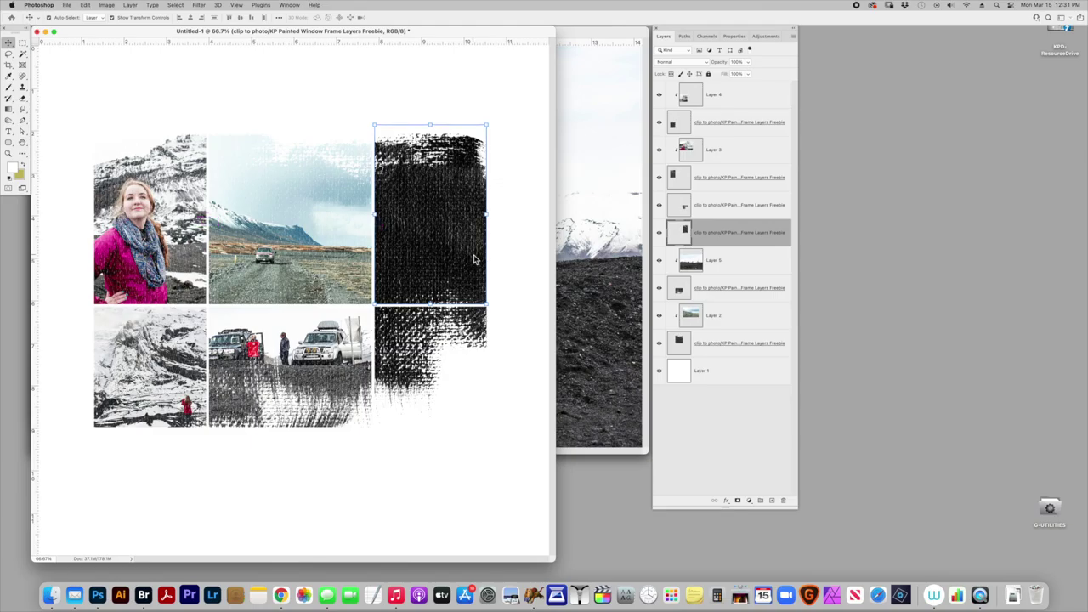
pyautogui.click(362, 135)
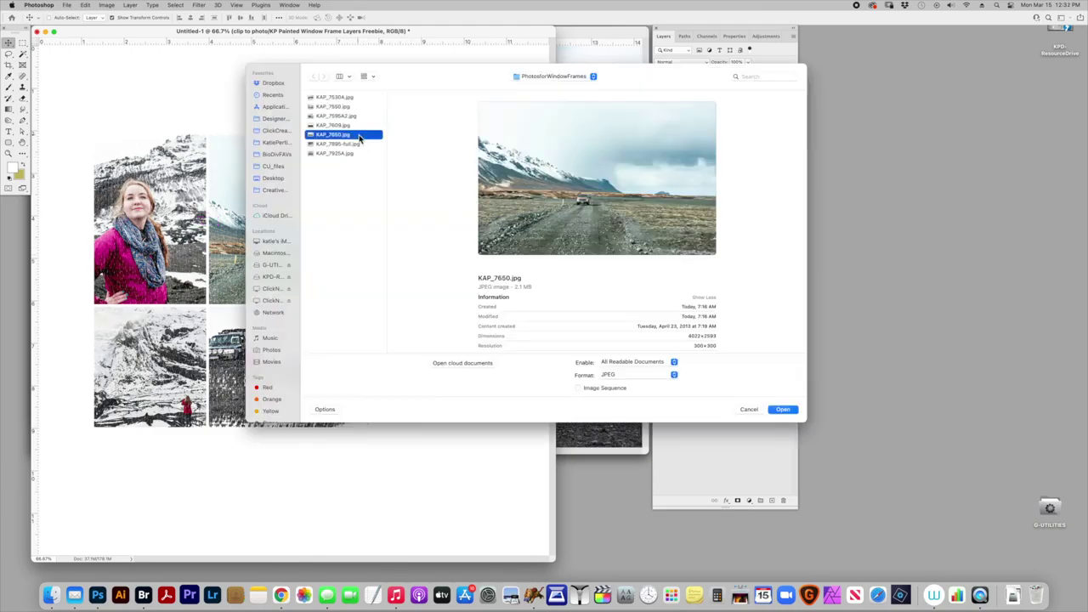
pyautogui.press('Up')
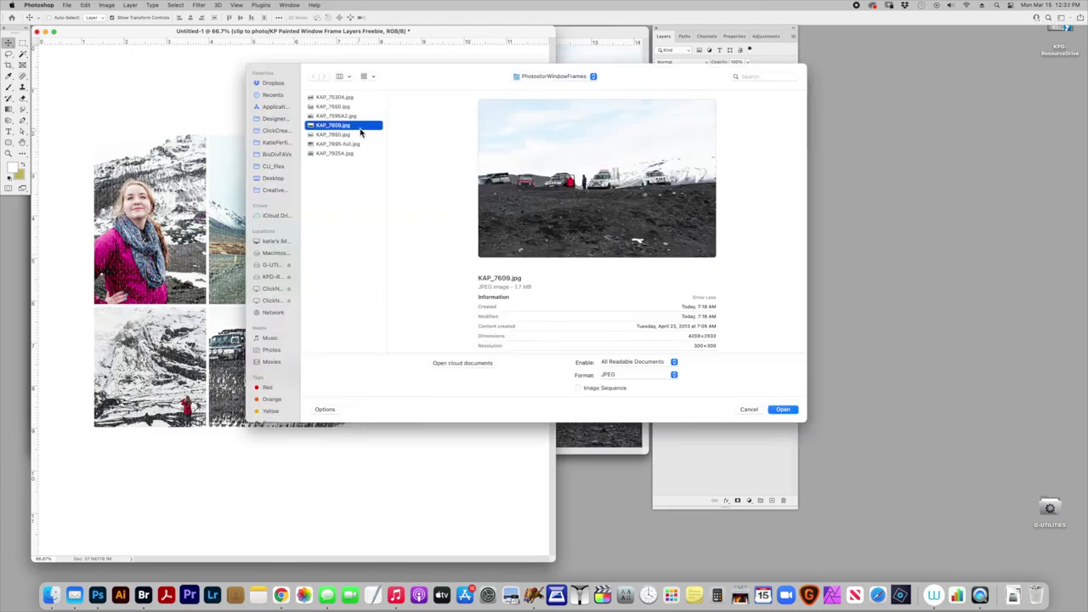
pyautogui.press('Up')
pyautogui.press('Up')
pyautogui.press('Up')
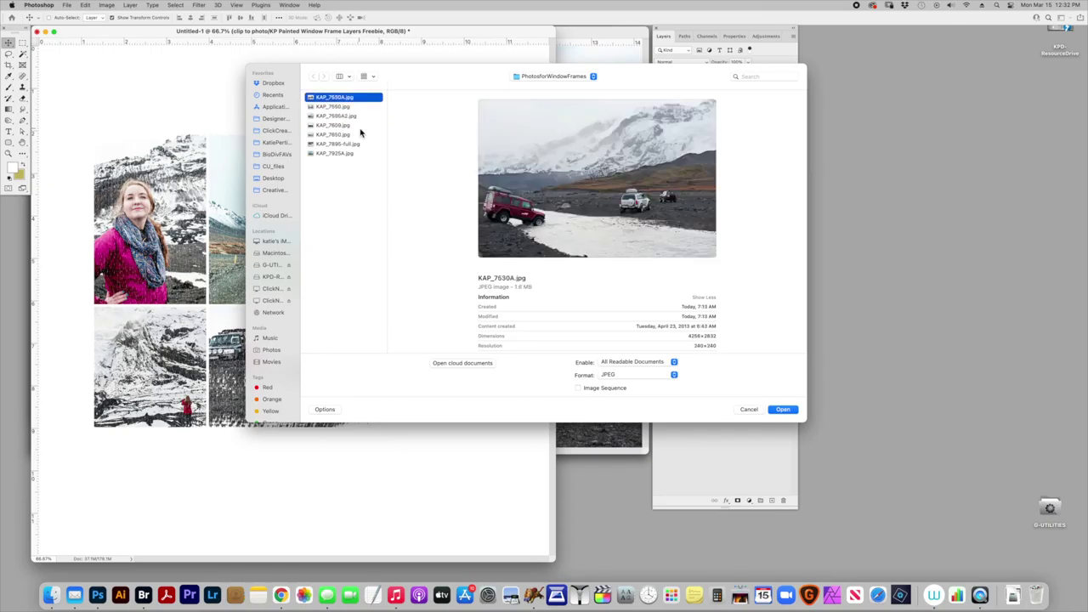
pyautogui.press('Return')
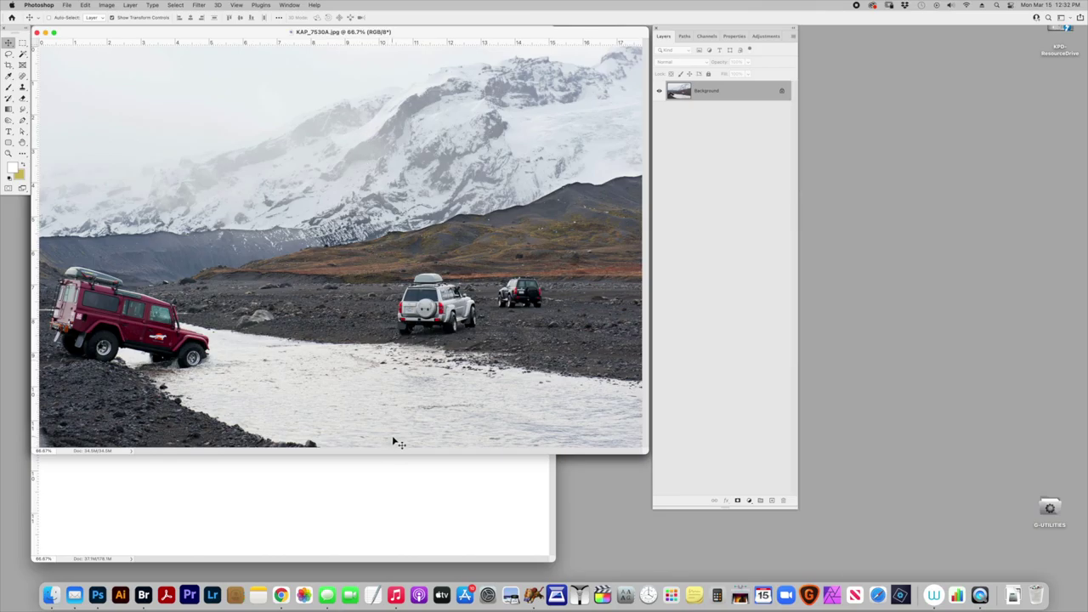
# Copy the jeeps photo into the collage, clip it, then scale and shift it in the top-right pane
pyautogui.moveTo(397, 442); pyautogui.dragTo(373, 505)
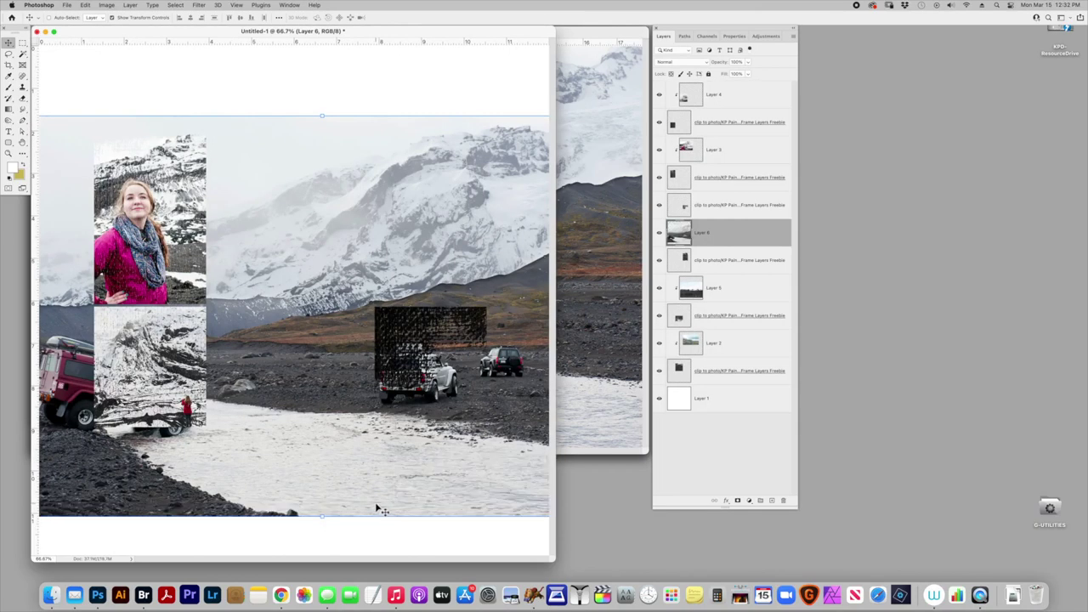
pyautogui.press('super+alt+g')
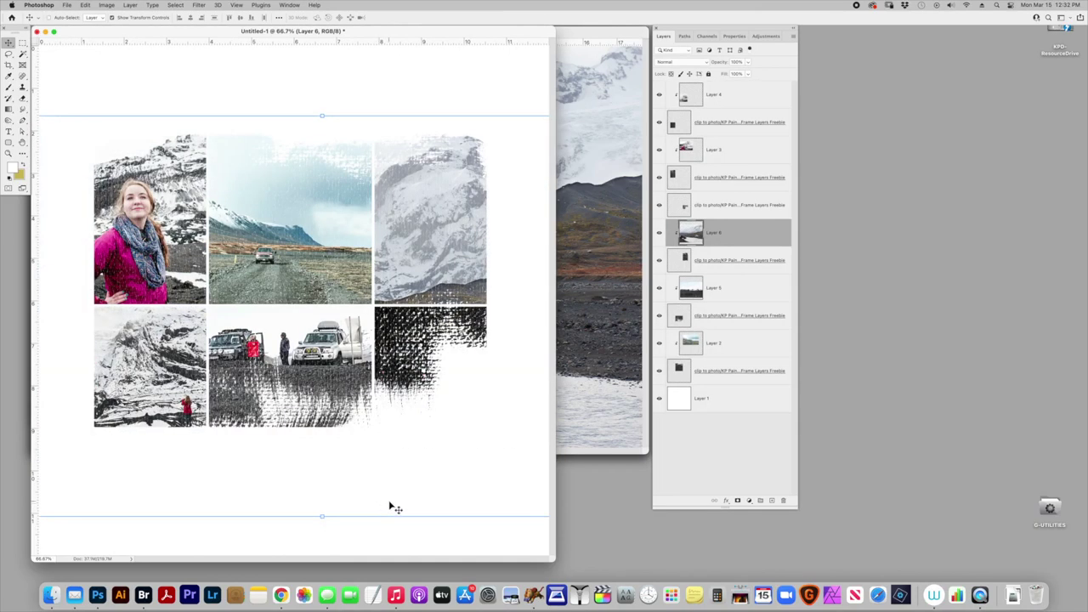
pyautogui.press('super+t')
pyautogui.moveTo(329, 490); pyautogui.dragTo(327, 437)
pyautogui.moveTo(380, 357); pyautogui.dragTo(382, 366)
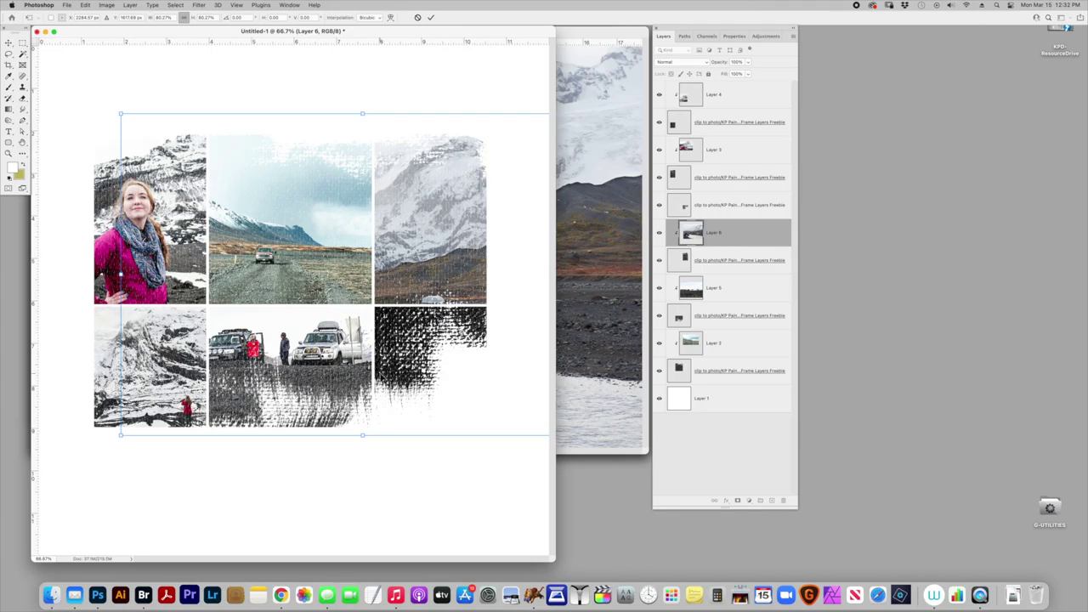
pyautogui.press('Return')
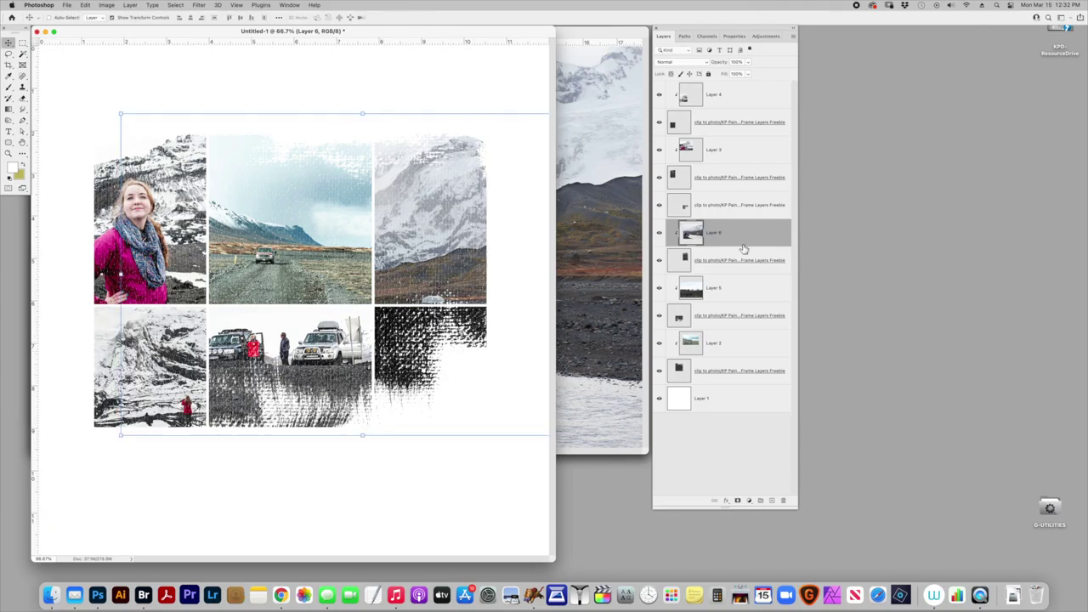
# Duplicate Layer 6, move the copy above the bottom-right frame layer, and clip it there
pyautogui.moveTo(736, 247); pyautogui.dragTo(775, 502)
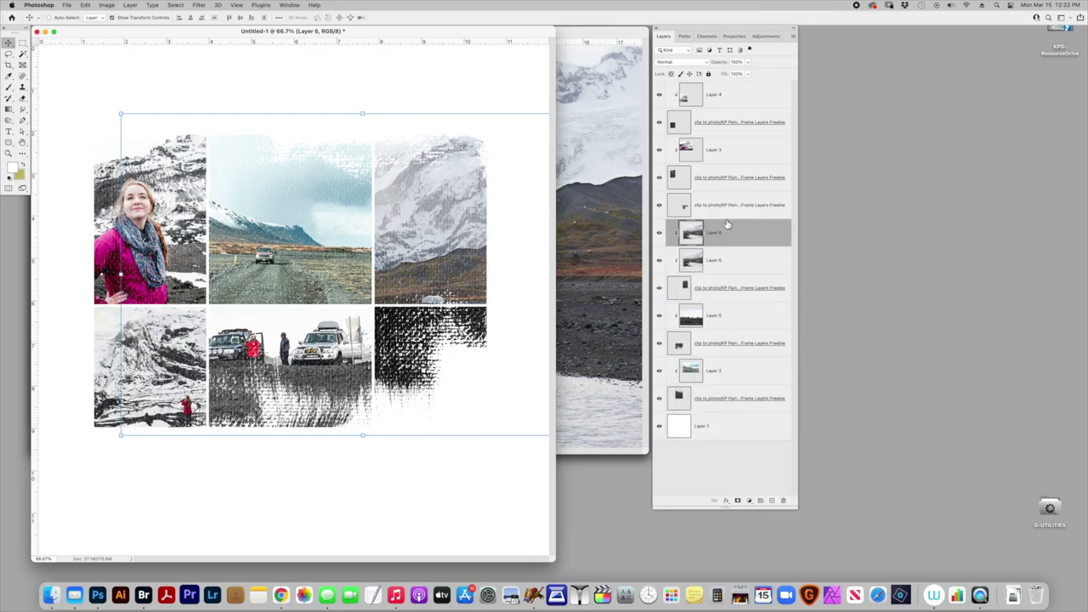
pyautogui.moveTo(725, 236); pyautogui.dragTo(719, 200)
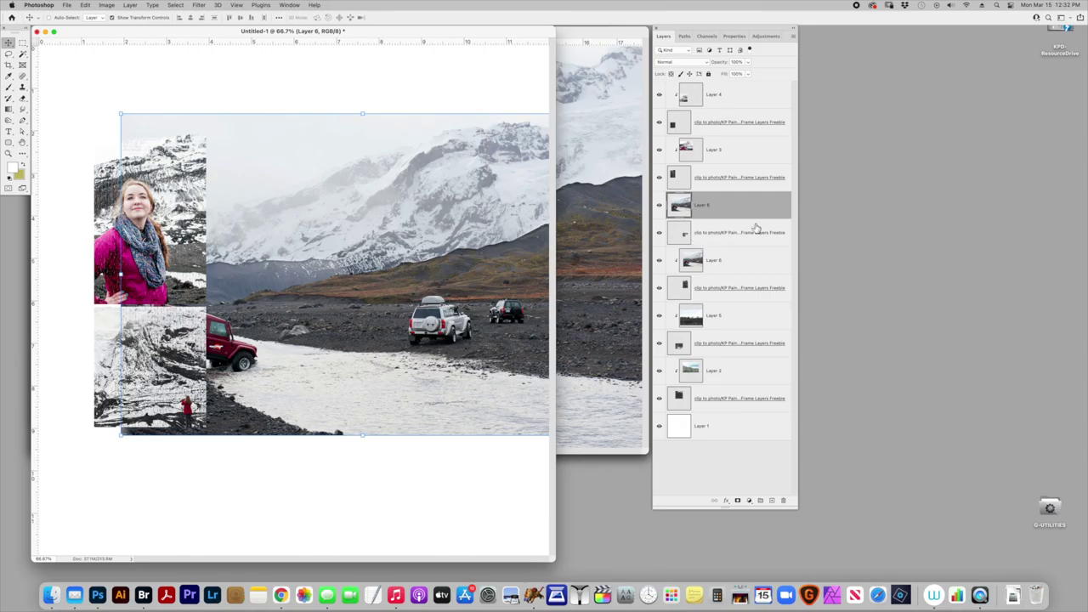
pyautogui.click(791, 36)
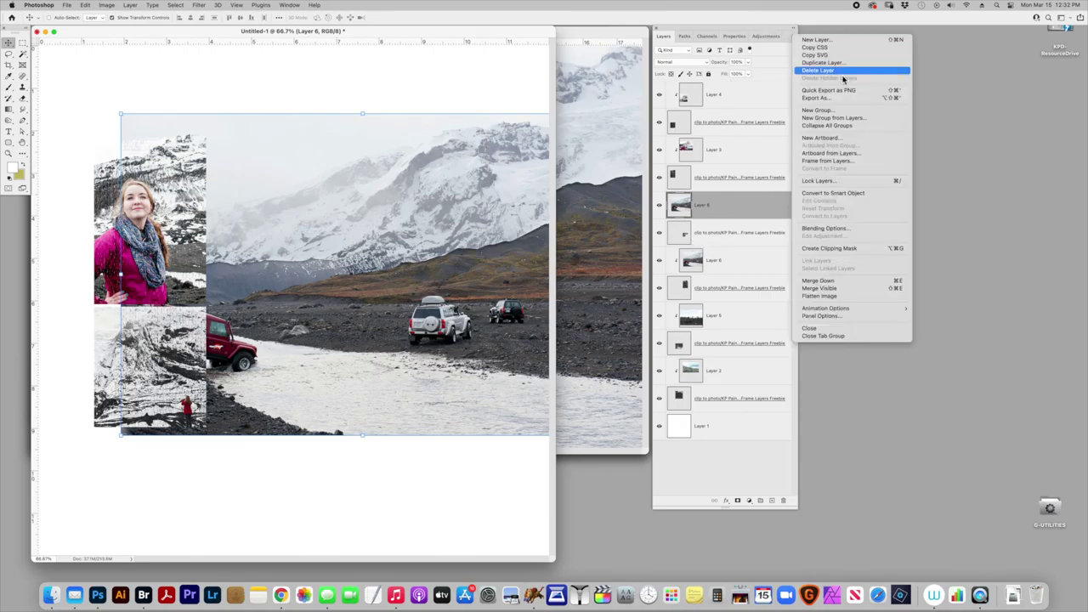
pyautogui.click(819, 248)
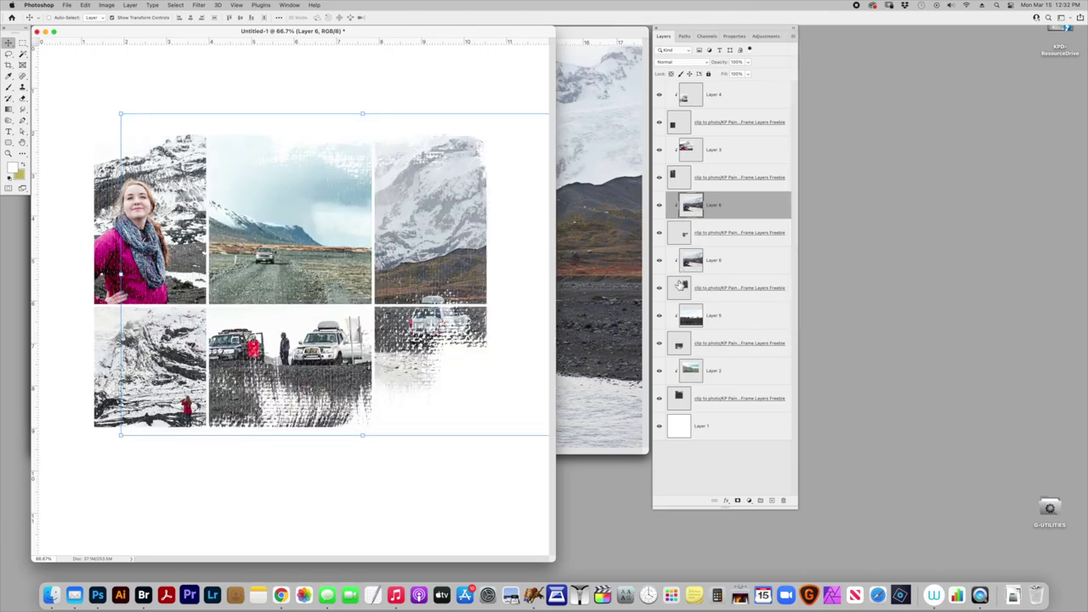
pyautogui.keyDown('super'); pyautogui.click(750, 264); pyautogui.keyUp('super')
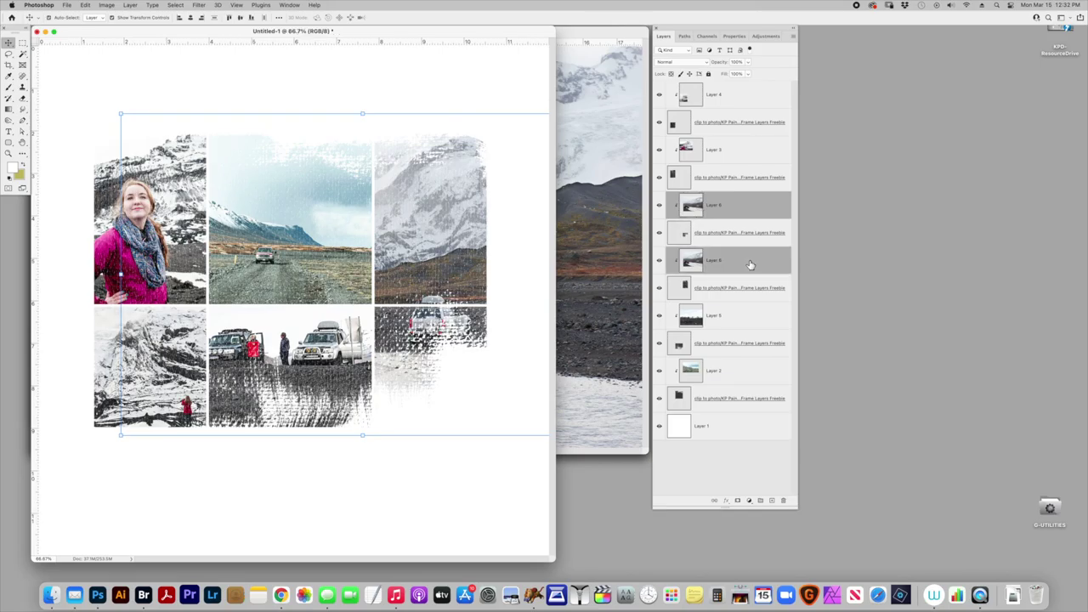
# Drag both Layer 6 copies left so the jeeps-and-river scene spans the right column's two panes
pyautogui.moveTo(421, 243); pyautogui.dragTo(390, 241)
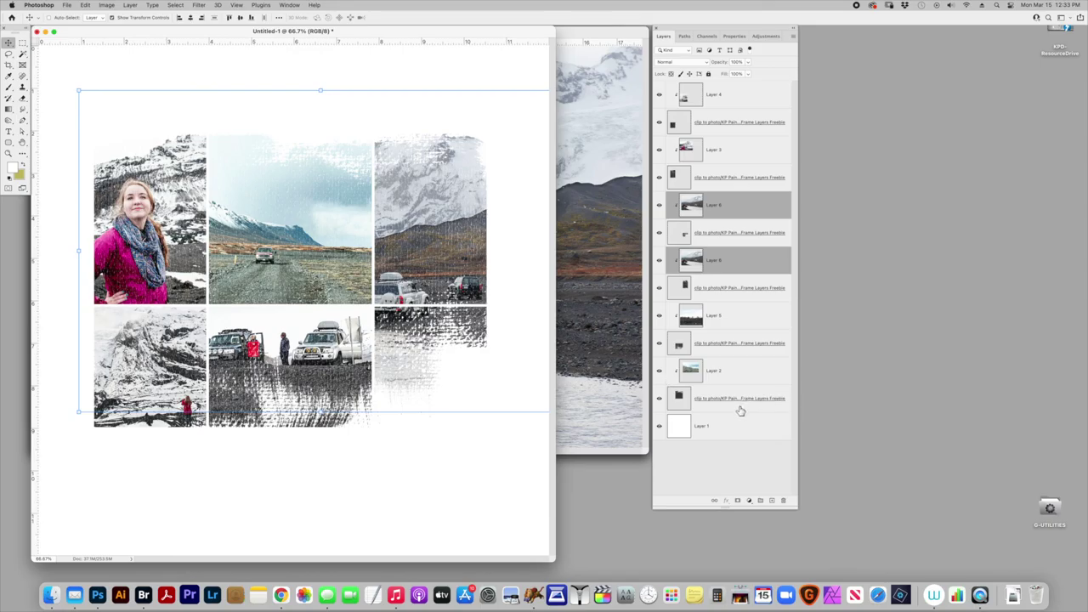
# Group Layer 4 through the last clip layer into Group 1 and hide it
pyautogui.click(749, 98)
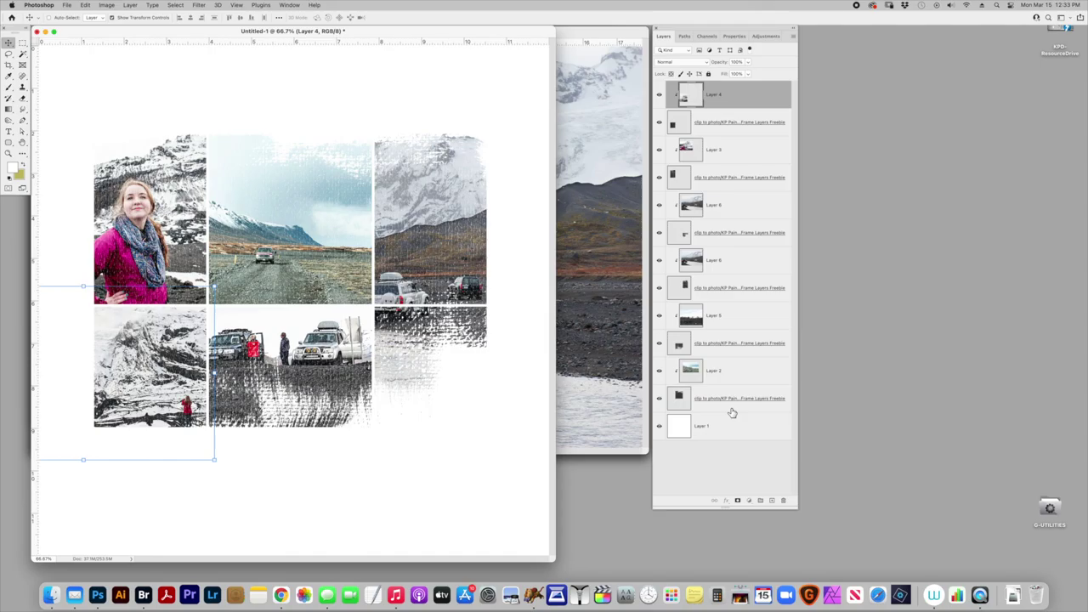
pyautogui.keyDown('shift'); pyautogui.click(729, 408); pyautogui.keyUp('shift')
pyautogui.press('super+g')
pyautogui.click(658, 86)
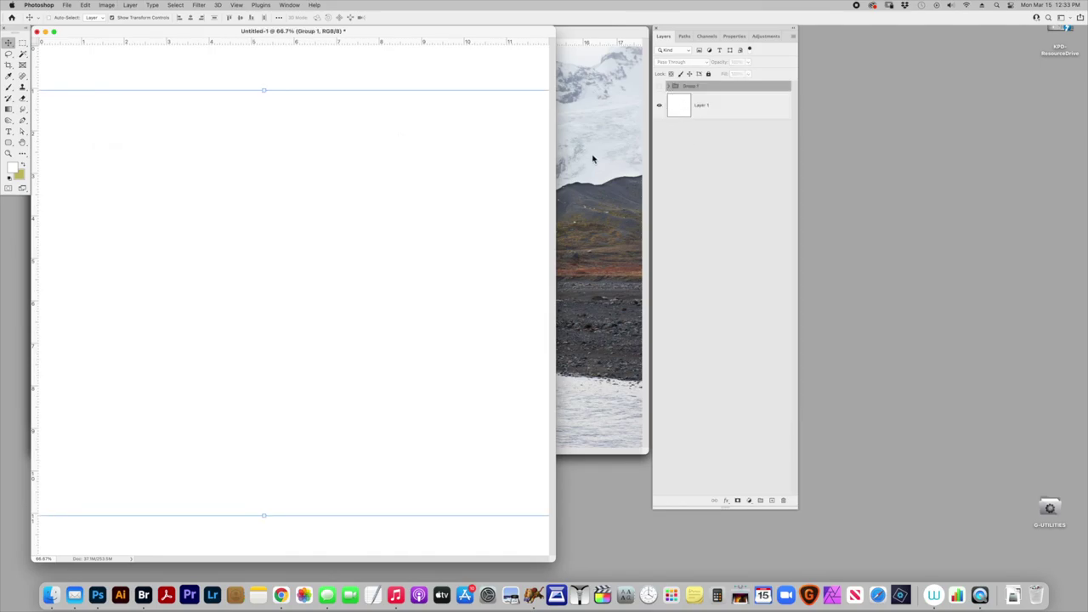
# Open KPertiet_PaintedWindowFrameLayersFreebie.png, the full painted window-frame grid, from the freebie folder
pyautogui.press('super+o')
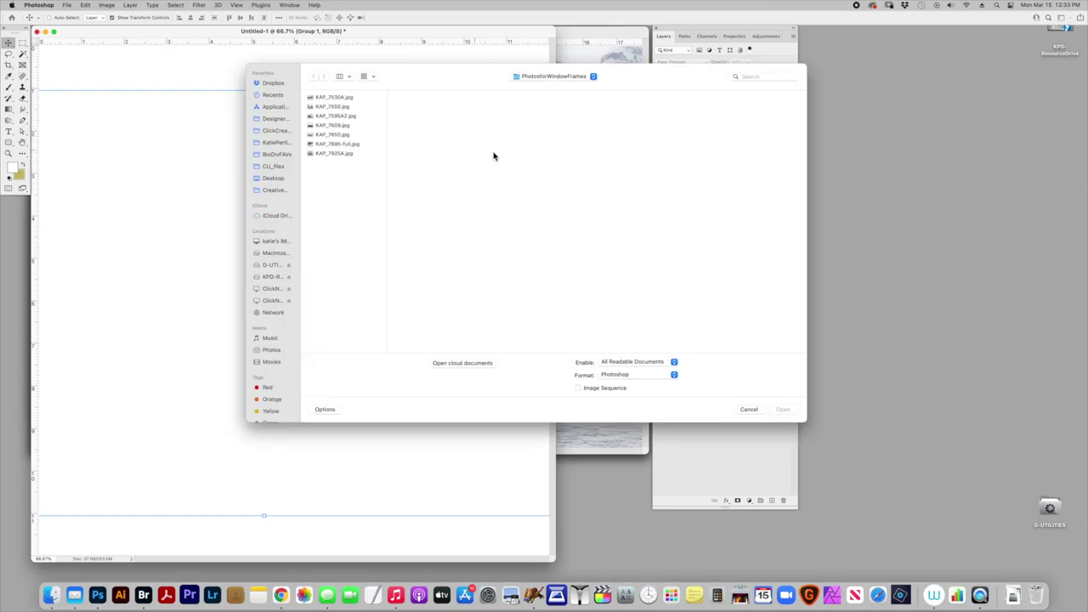
pyautogui.press('super+Up')
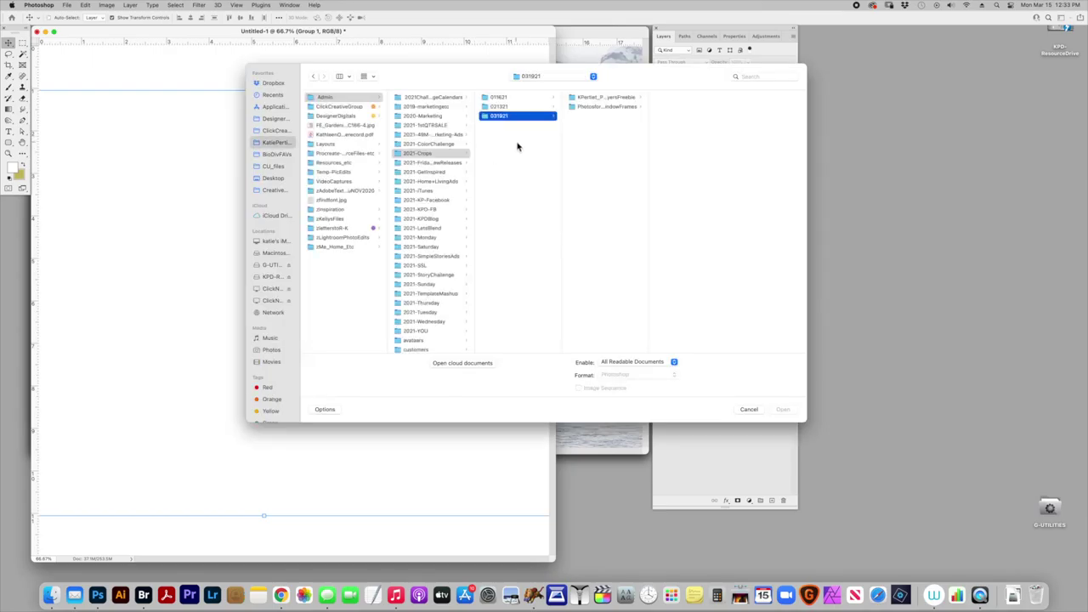
pyautogui.click(605, 98)
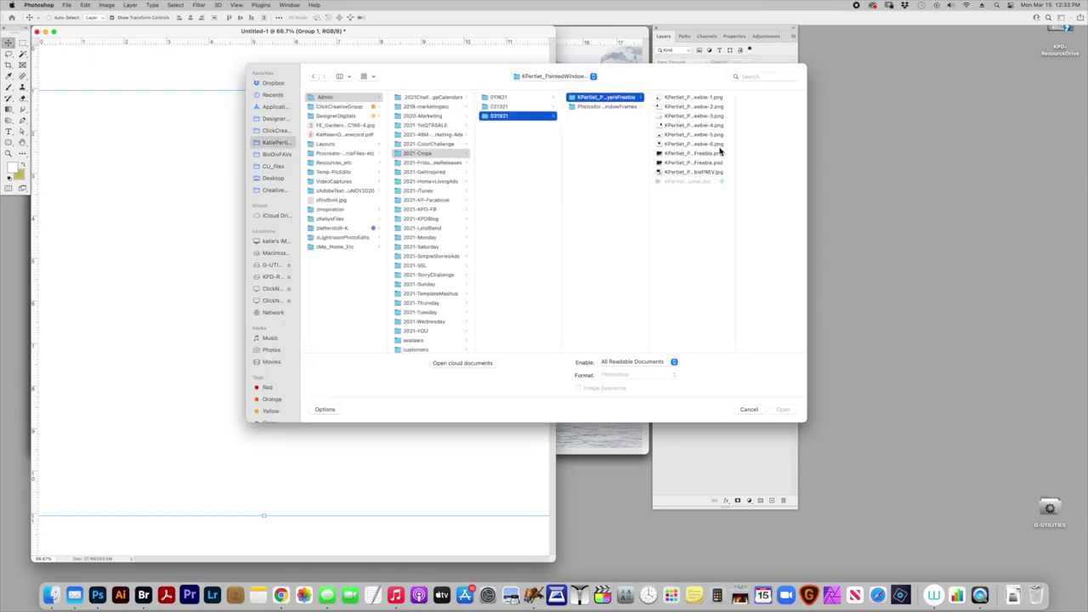
pyautogui.click(696, 154)
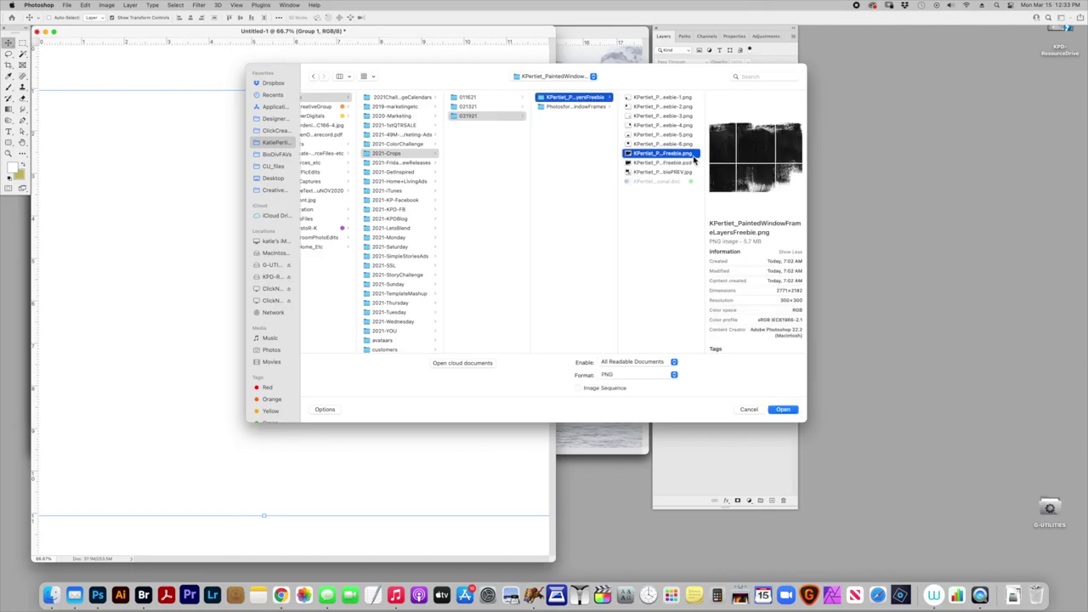
pyautogui.click(786, 414)
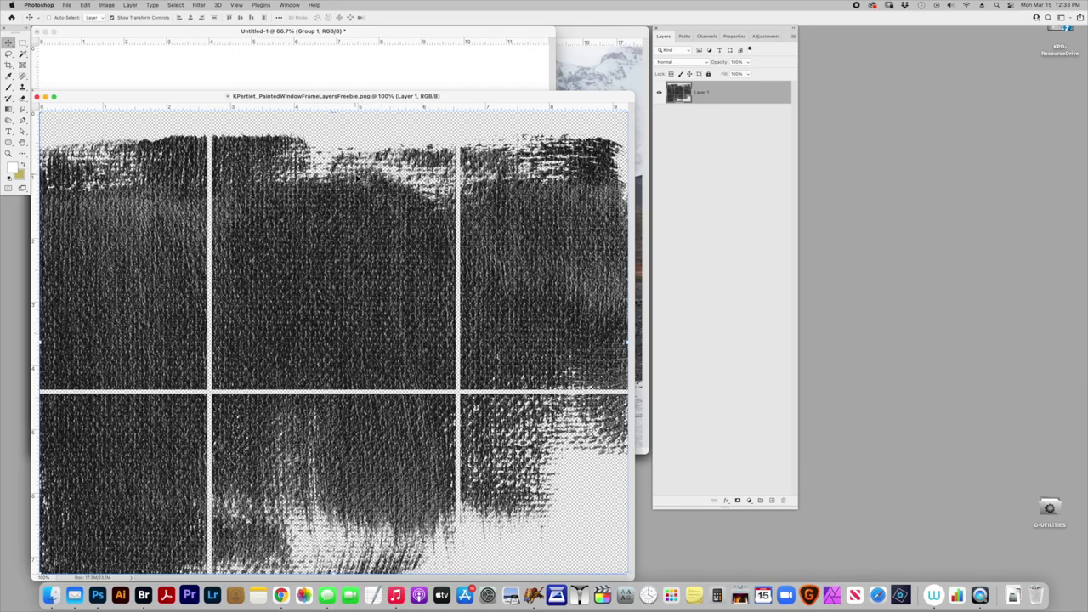
# Copy the frame PNG into Untitled-1 as Layer 7, then KAP_7530A.jpg above it as Layer 8
pyautogui.moveTo(340, 225)
pyautogui.mouseDown()
pyautogui.moveTo(333, 80)
pyautogui.moveTo(343, 189)
pyautogui.moveTo(323, 245)
pyautogui.moveTo(334, 253)
pyautogui.mouseUp()
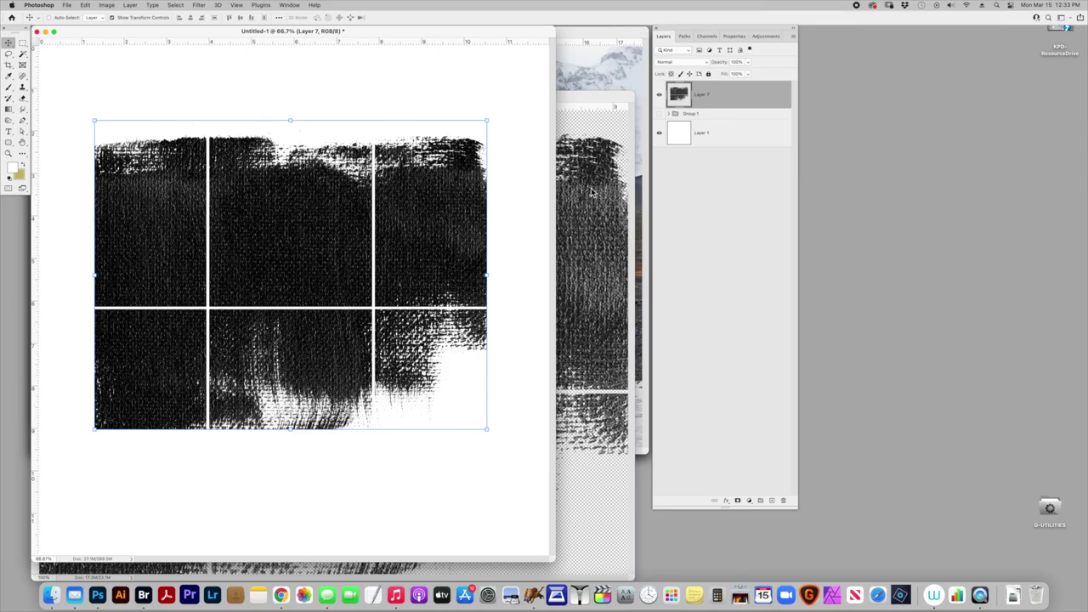
pyautogui.click(589, 78)
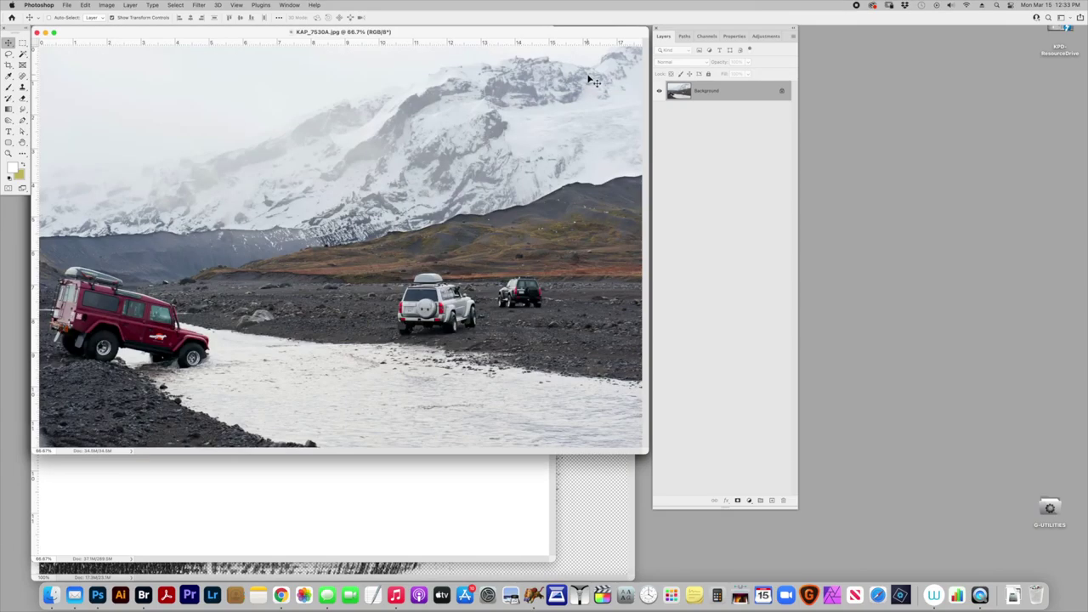
pyautogui.moveTo(369, 446); pyautogui.dragTo(311, 485)
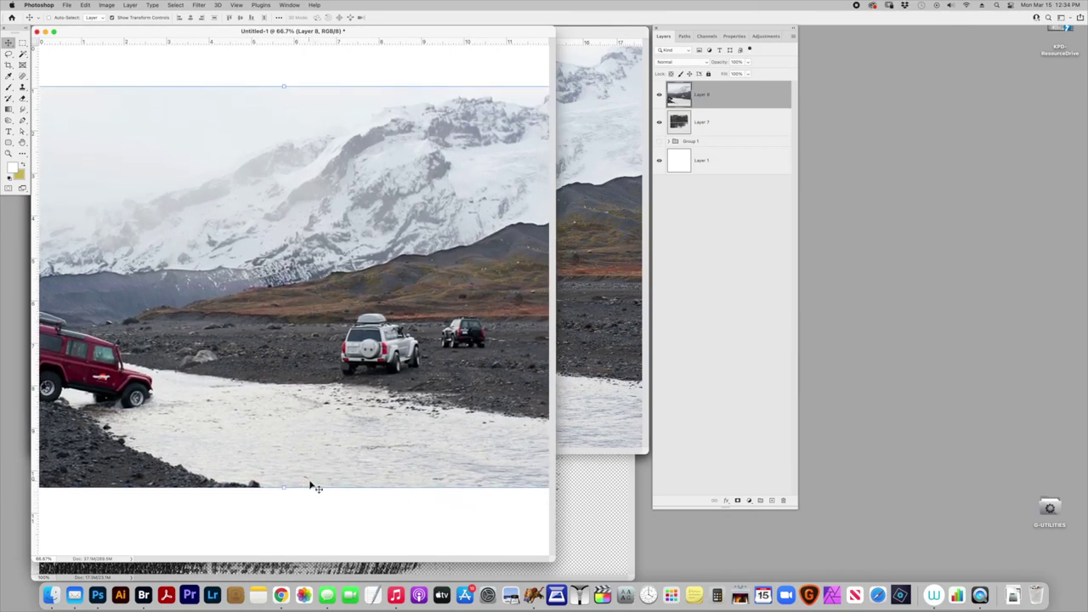
# Clip Layer 8's river photo into the painted grid and slide it left and up
pyautogui.click(793, 37)
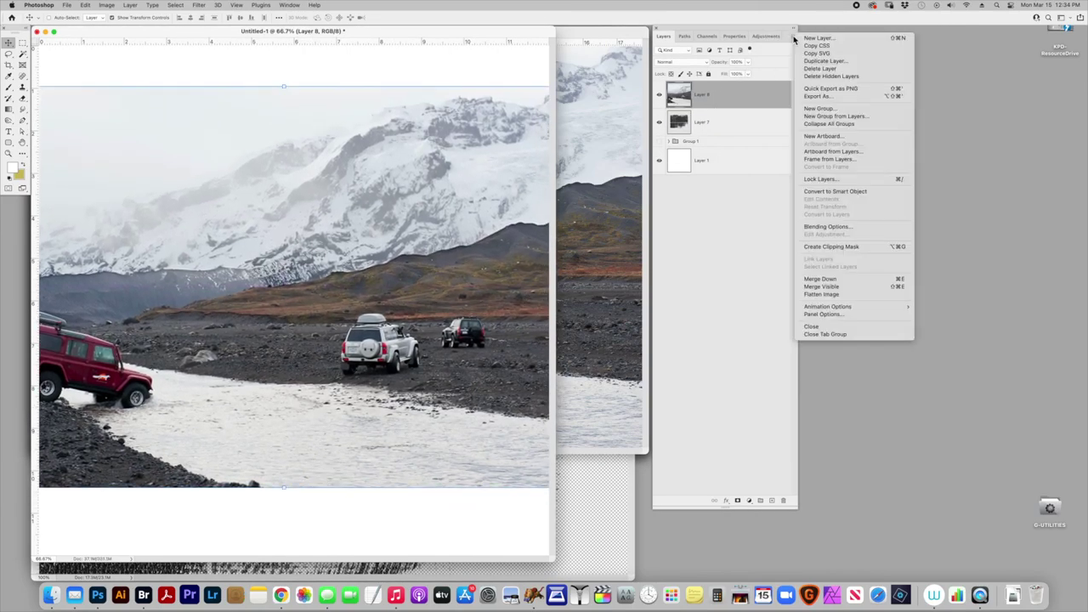
pyautogui.click(831, 246)
pyautogui.moveTo(467, 379); pyautogui.dragTo(403, 380)
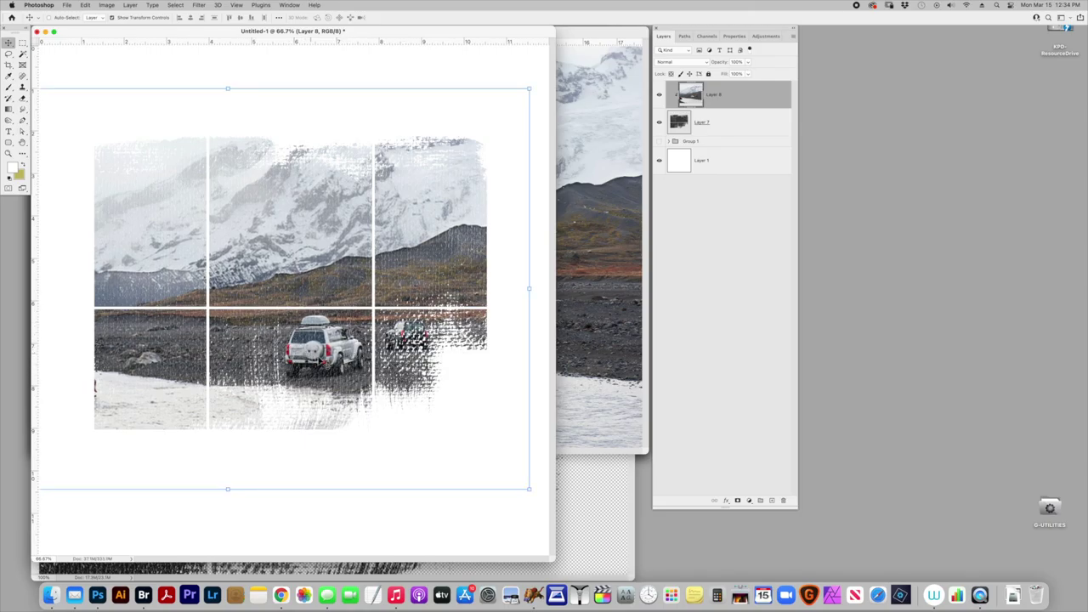
pyautogui.moveTo(327, 367); pyautogui.dragTo(318, 368)
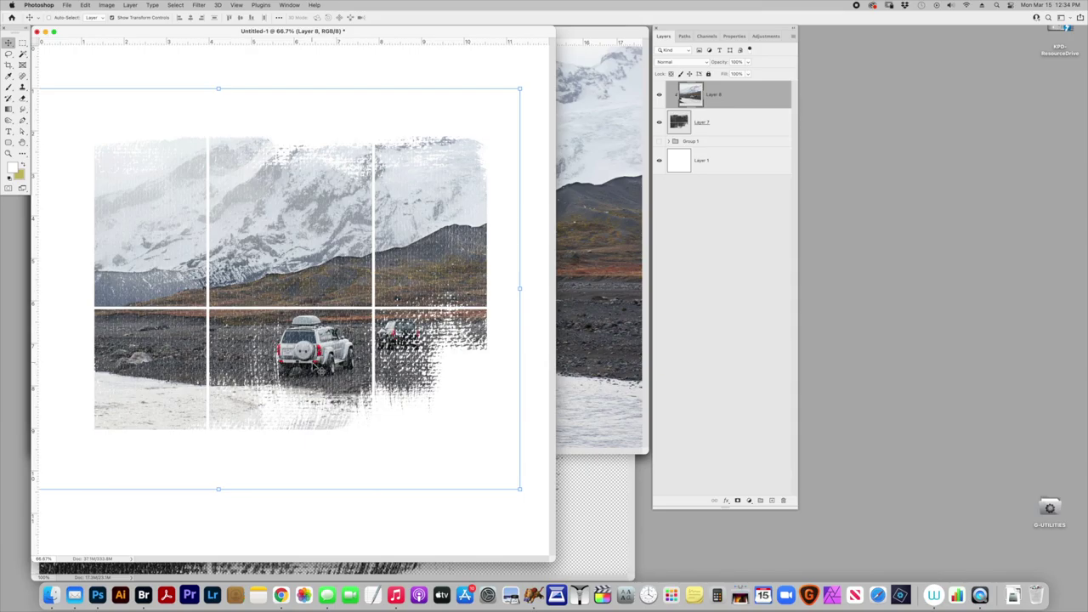
pyautogui.moveTo(321, 386); pyautogui.dragTo(292, 303)
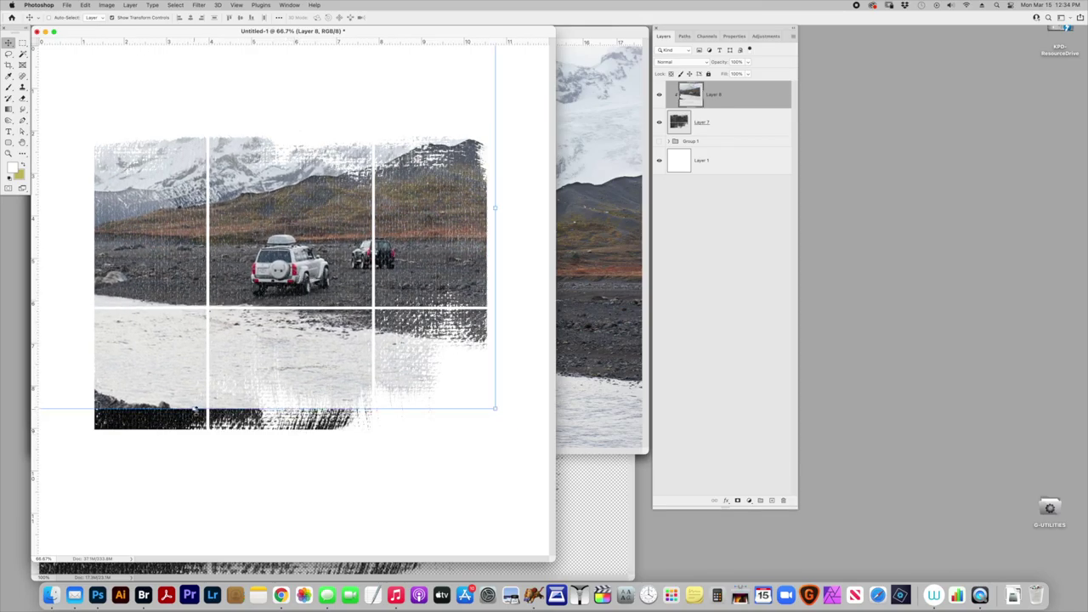
# Enlarge the river photo with Free Transform so one scene spans all six panes, framing the cars
pyautogui.moveTo(198, 409); pyautogui.dragTo(199, 442)
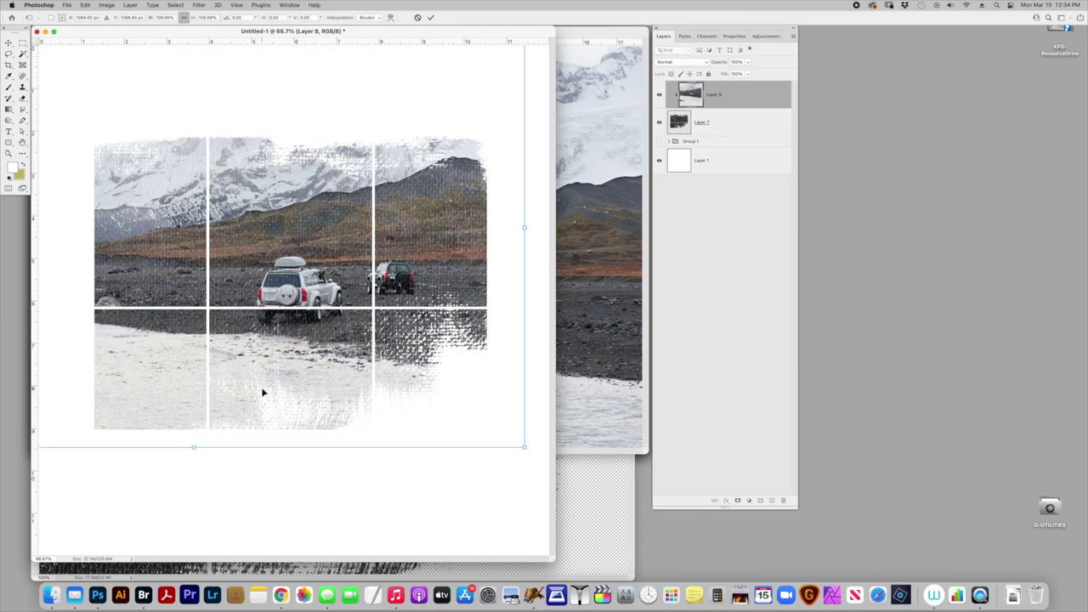
pyautogui.moveTo(263, 388); pyautogui.dragTo(263, 373)
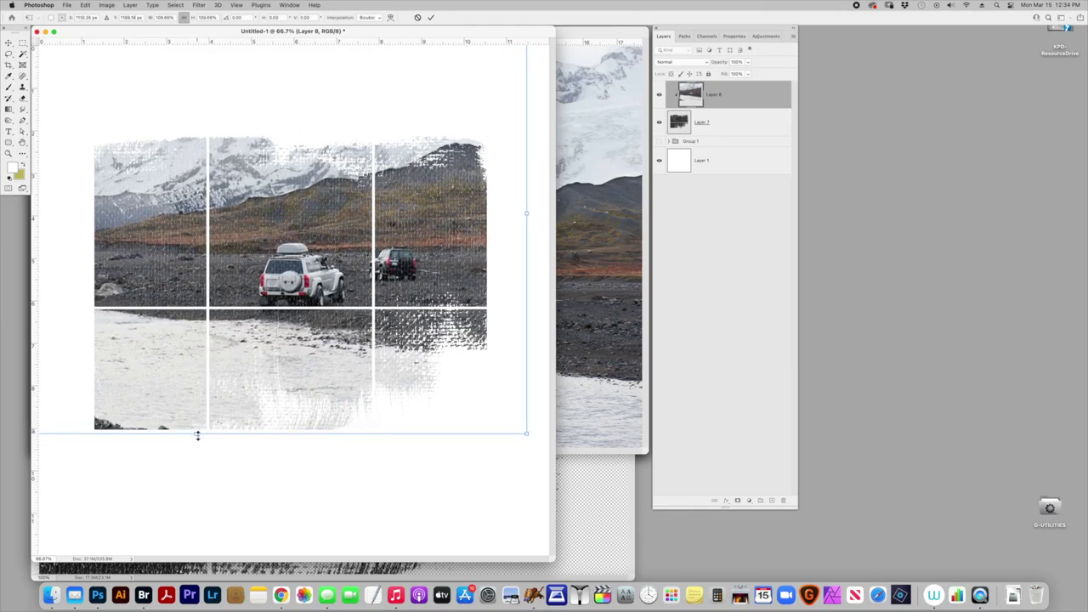
pyautogui.moveTo(196, 436); pyautogui.dragTo(194, 502)
pyautogui.moveTo(217, 416); pyautogui.dragTo(200, 376)
pyautogui.press('Return')
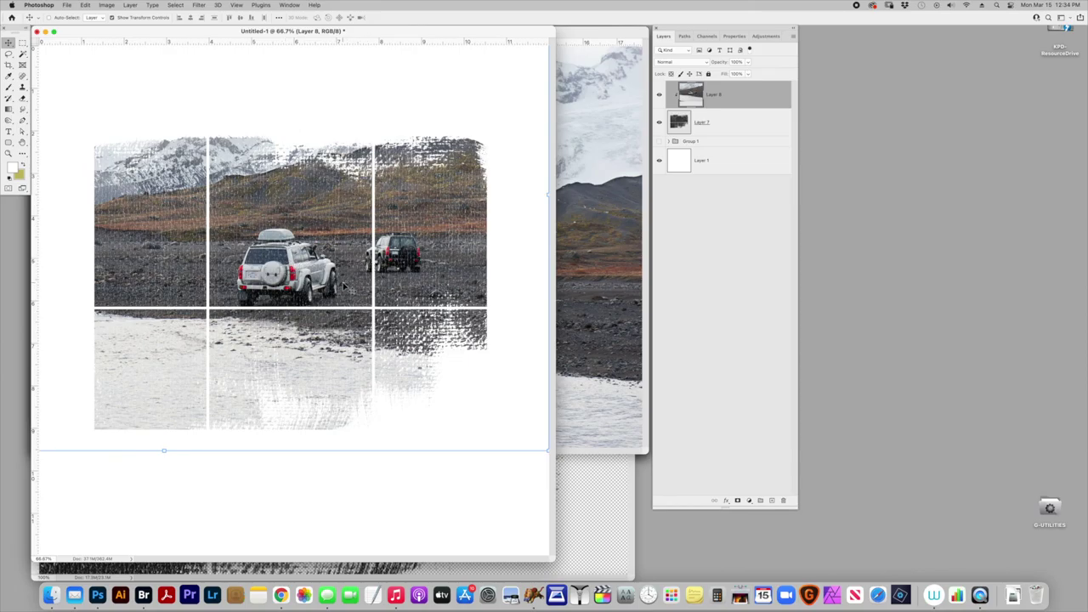
pyautogui.moveTo(345, 284); pyautogui.dragTo(324, 284)
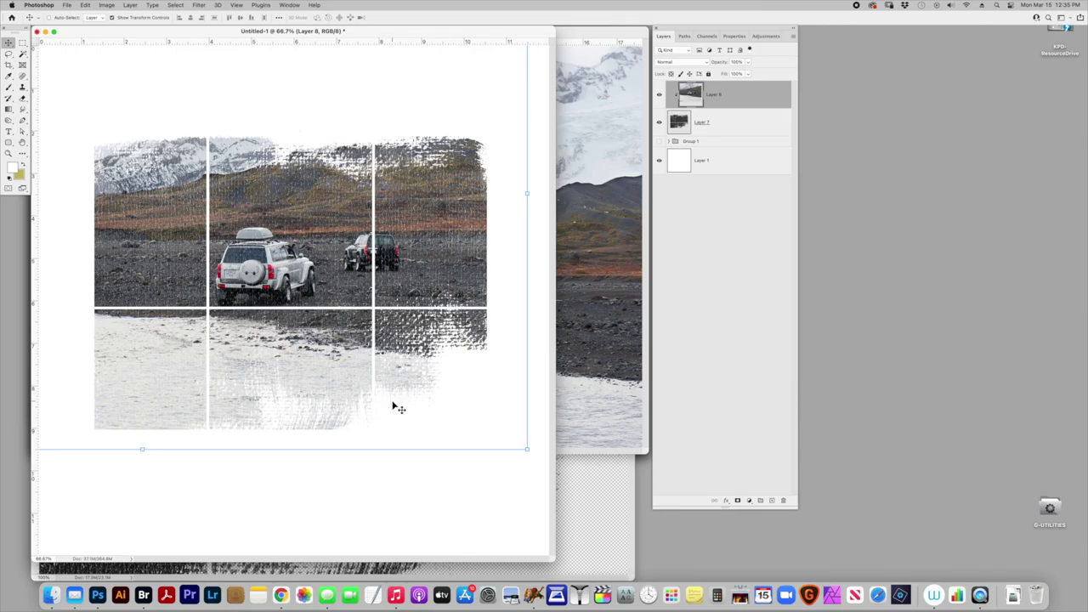
# Group Layers 7 and 8 into Group 2 and hide it
pyautogui.keyDown('shift'); pyautogui.click(743, 127); pyautogui.keyUp('shift')
pyautogui.press('super+g')
pyautogui.click(661, 86)
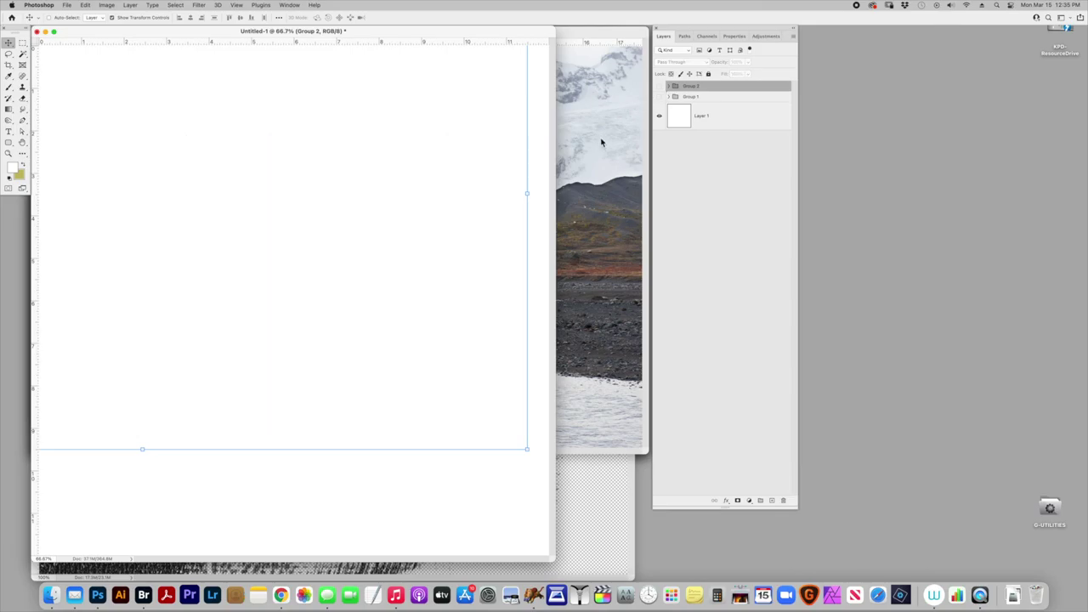
# Open KPertiet_PaintedWindowFrameLayersFreebie-4.png, the single painted pane texture
pyautogui.press('super+o')
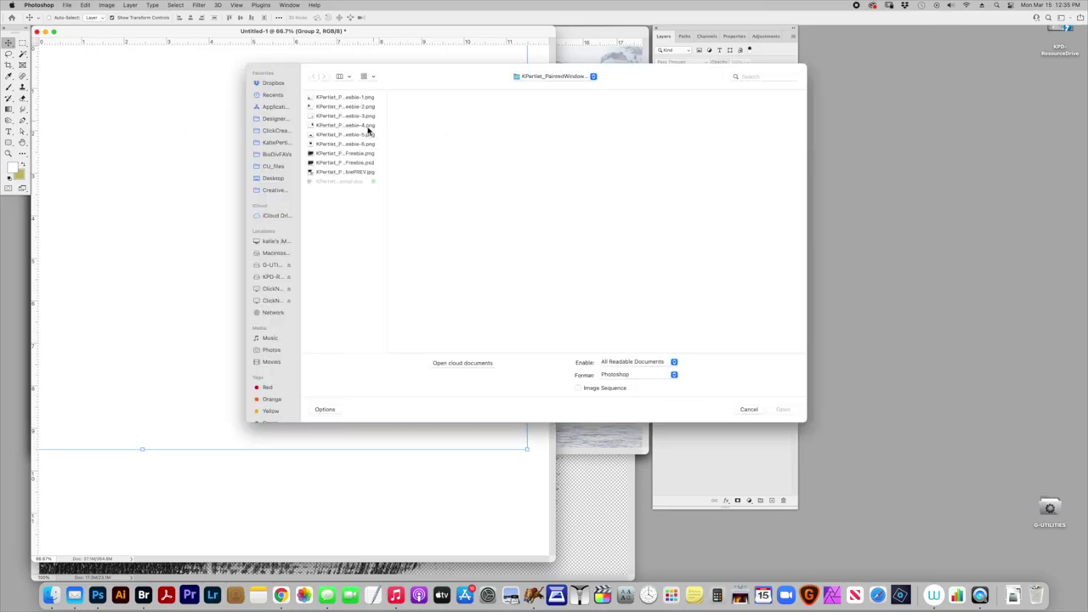
pyautogui.click(367, 126)
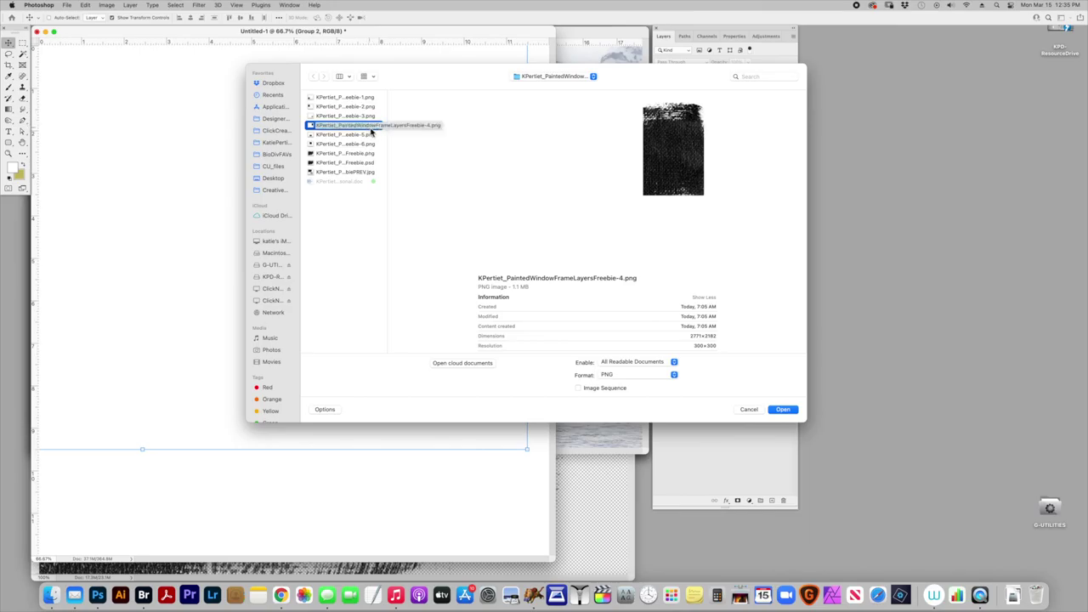
pyautogui.doubleClick(370, 128)
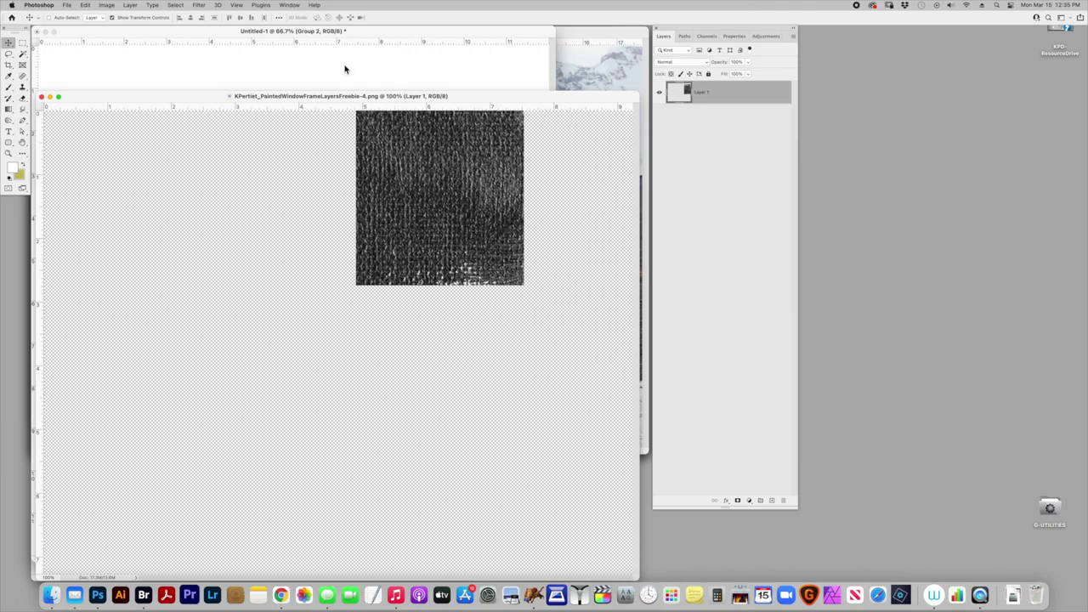
# Add the pane texture to Untitled-1 enlarged as Layer 9, with KAP_7530A.jpg above as Layer 10
pyautogui.moveTo(348, 81); pyautogui.dragTo(357, 93)
pyautogui.moveTo(367, 150); pyautogui.dragTo(243, 333)
pyautogui.moveTo(312, 212); pyautogui.dragTo(341, 167)
pyautogui.press('Return')
pyautogui.moveTo(292, 303); pyautogui.dragTo(269, 274)
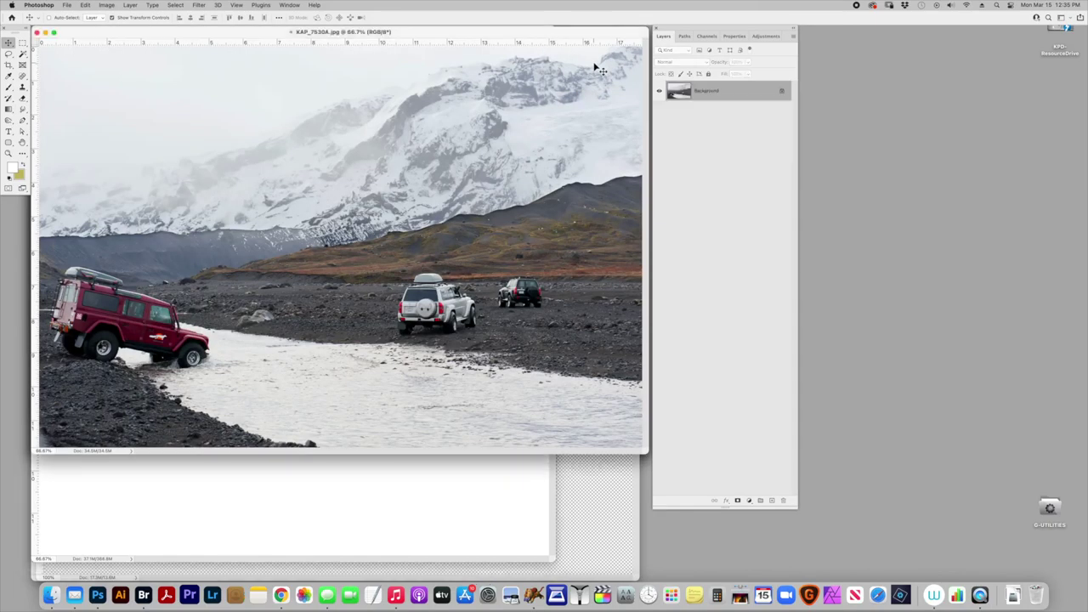
pyautogui.click(597, 68)
pyautogui.moveTo(356, 439); pyautogui.dragTo(293, 514)
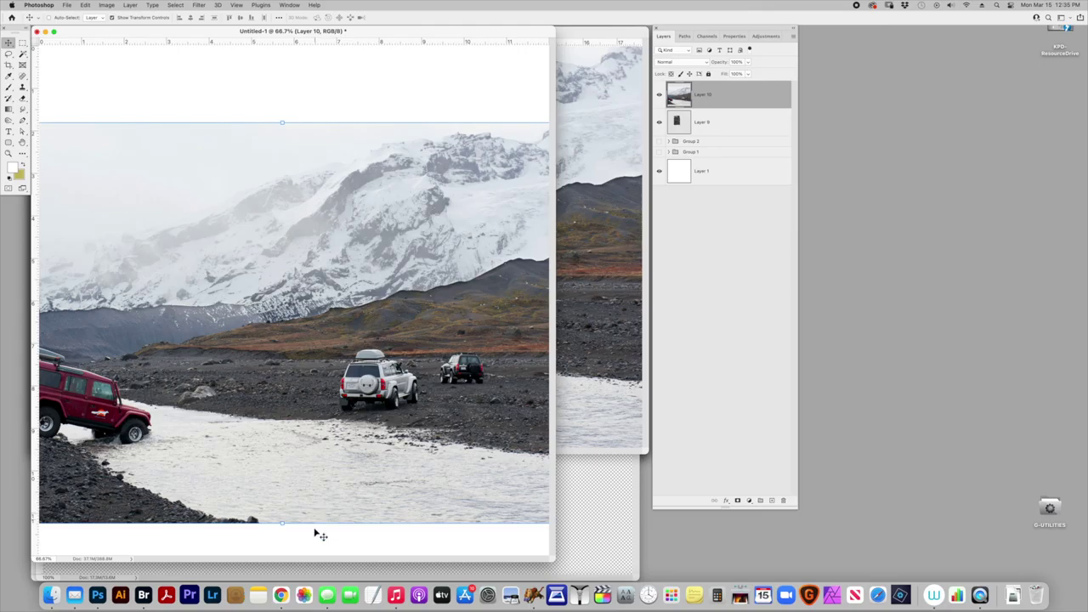
# Clip Layer 10's jeeps photo into the single painted pane and shift it so the car shows
pyautogui.click(793, 36)
pyautogui.click(858, 249)
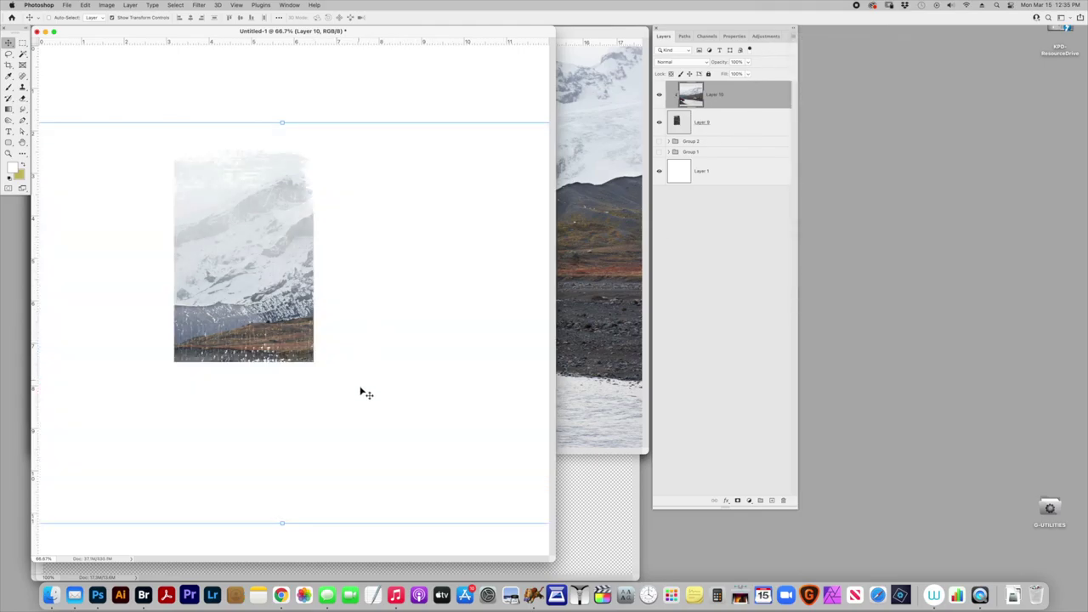
pyautogui.moveTo(314, 465); pyautogui.dragTo(178, 377)
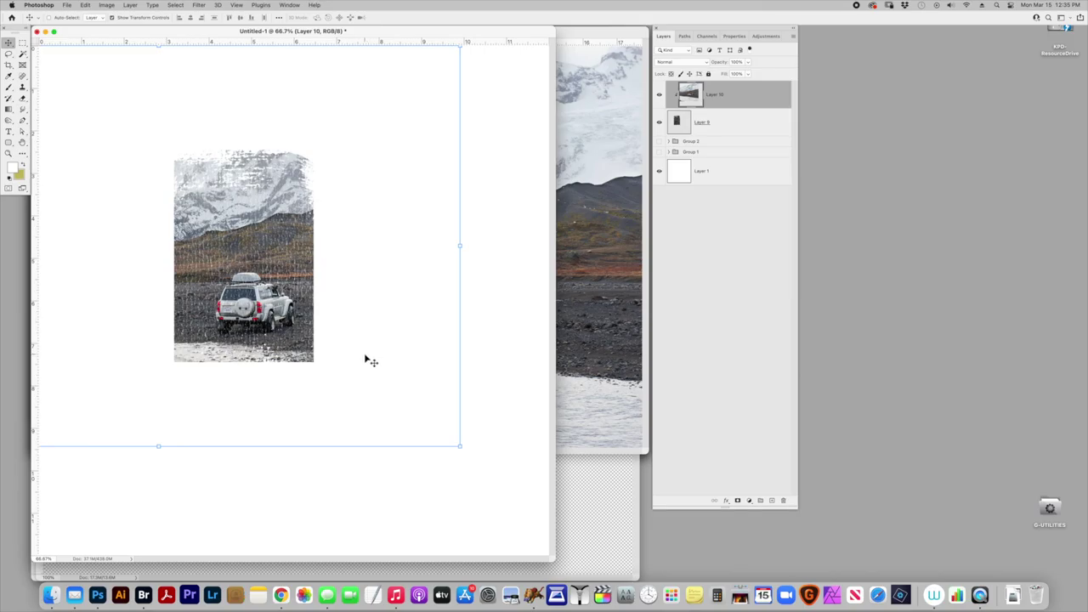
# Group Layer 10 with Layer 8 as Group 3 and hide it
pyautogui.keyDown('shift'); pyautogui.click(752, 131); pyautogui.keyUp('shift')
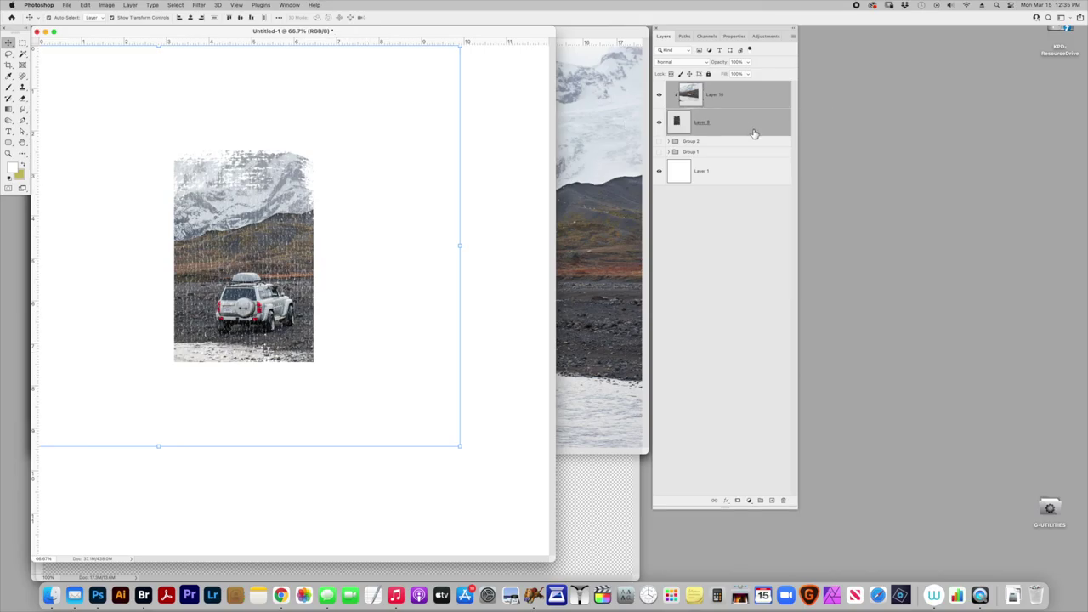
pyautogui.press('super+g')
pyautogui.click(658, 87)
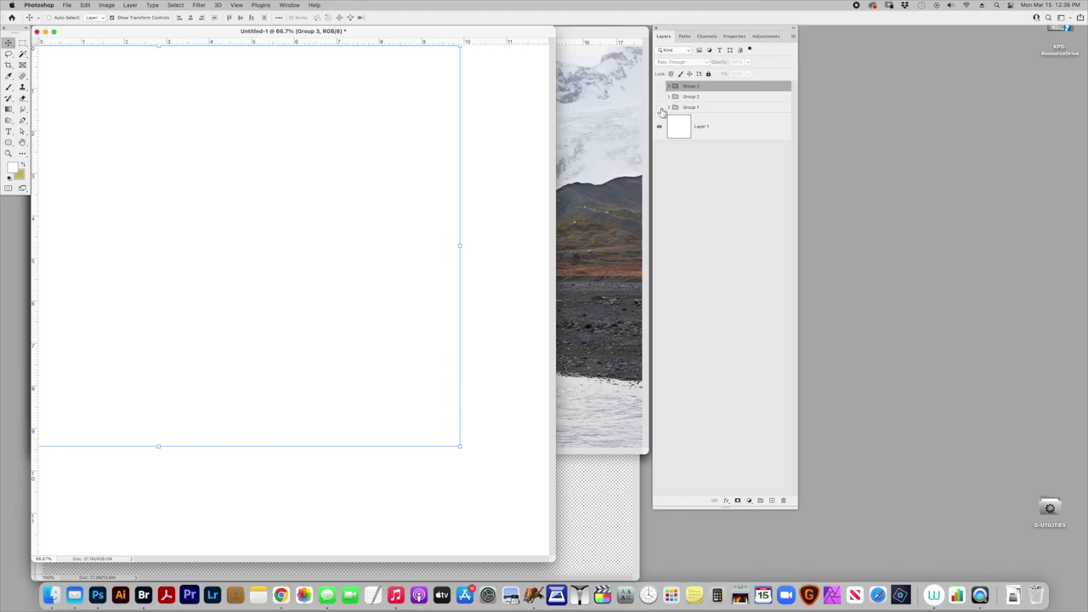
# Show and expand Group 1's six-pane collage, then zoom in on it
pyautogui.click(660, 108)
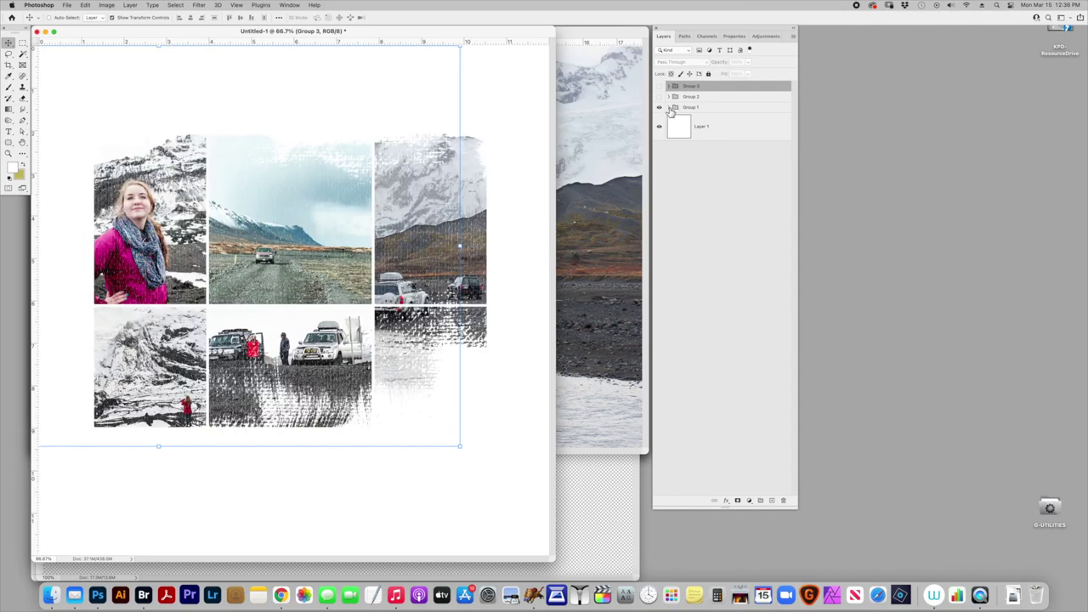
pyautogui.click(669, 108)
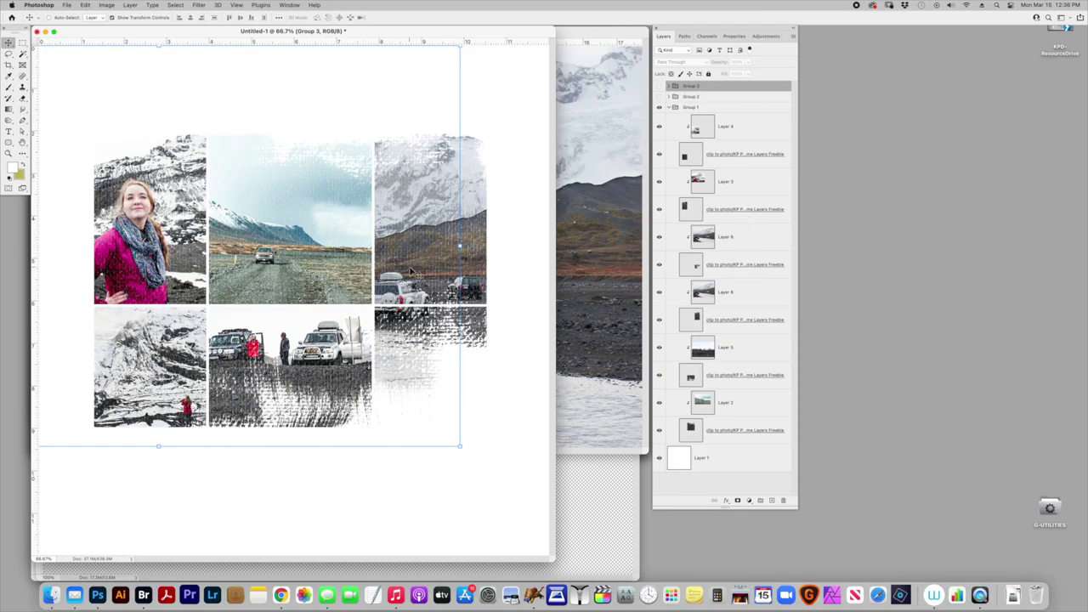
pyautogui.press('super+equal')
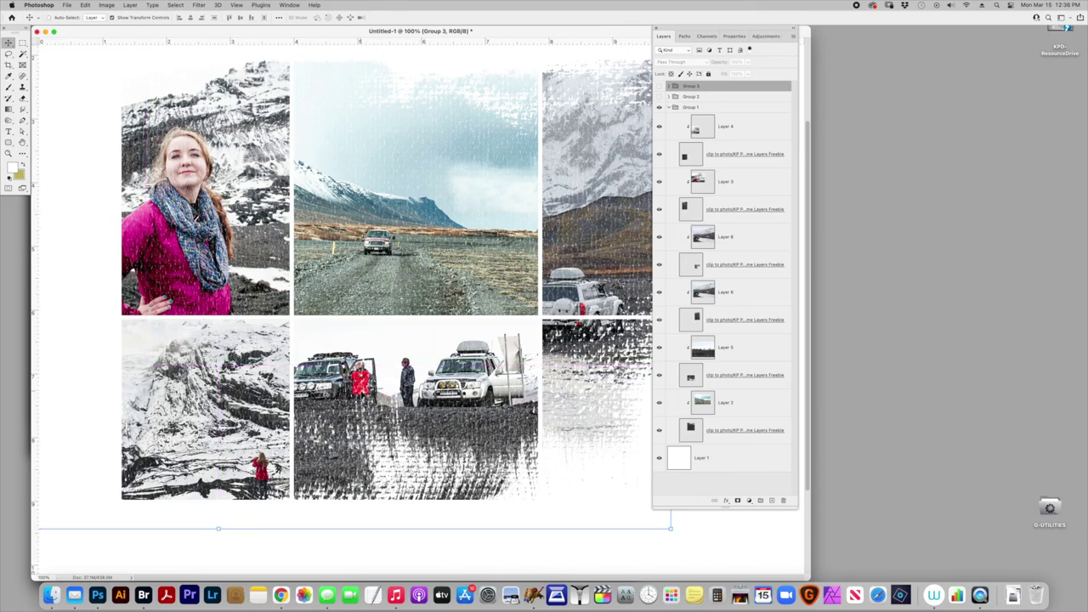
pyautogui.scroll(3, 366, 374)
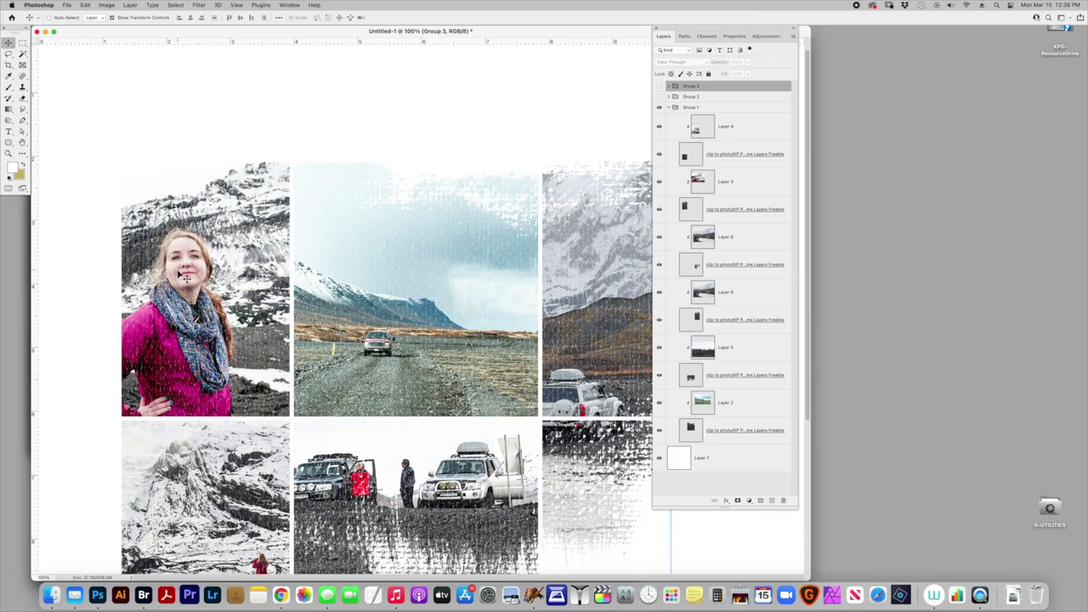
pyautogui.scroll(3, 184, 278)
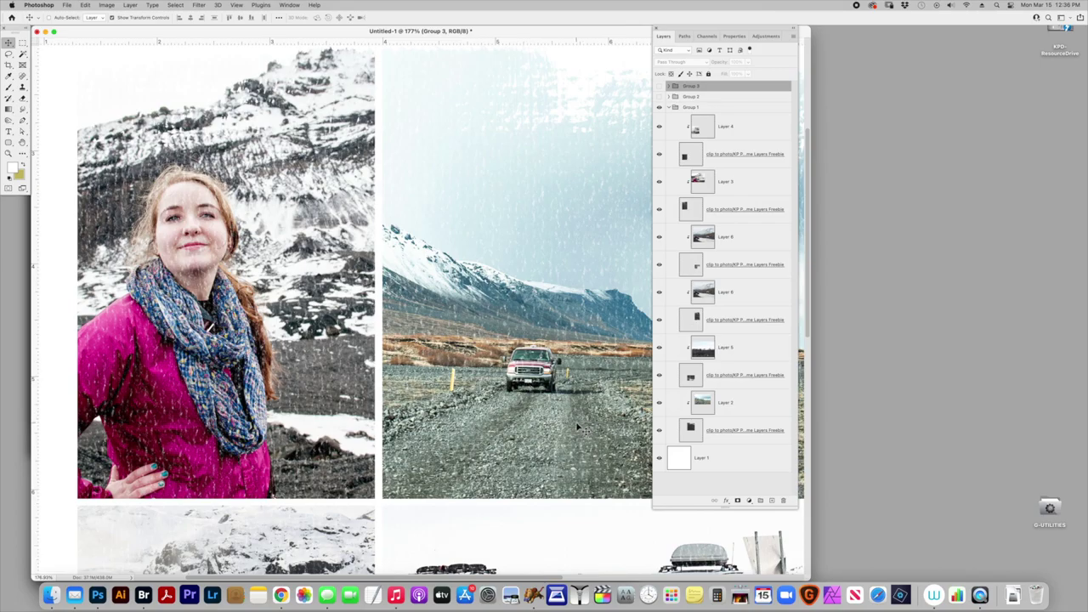
# Select the painted mask under Layer 2's road photo, duplicate it, and hide the road photo
pyautogui.moveTo(561, 450); pyautogui.dragTo(392, 472)
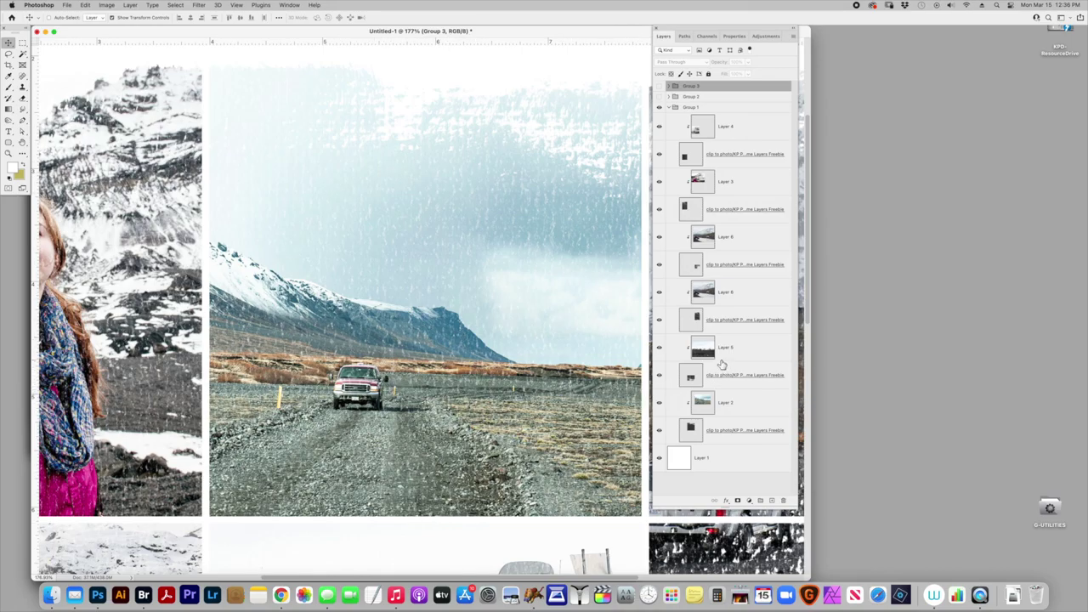
pyautogui.rightClick(462, 372)
pyautogui.click(497, 384)
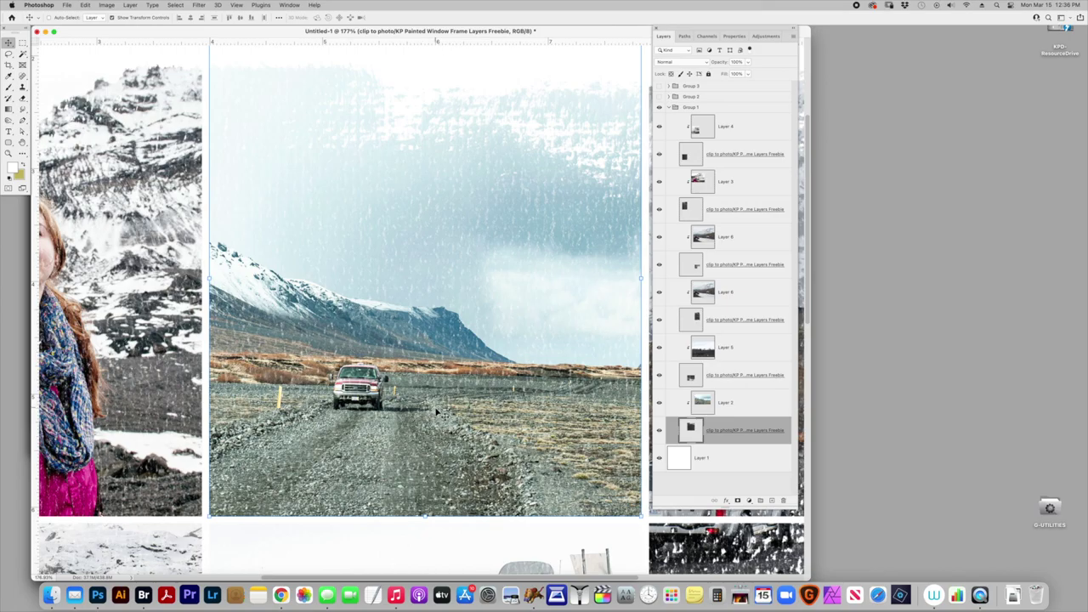
pyautogui.moveTo(744, 440); pyautogui.dragTo(775, 501)
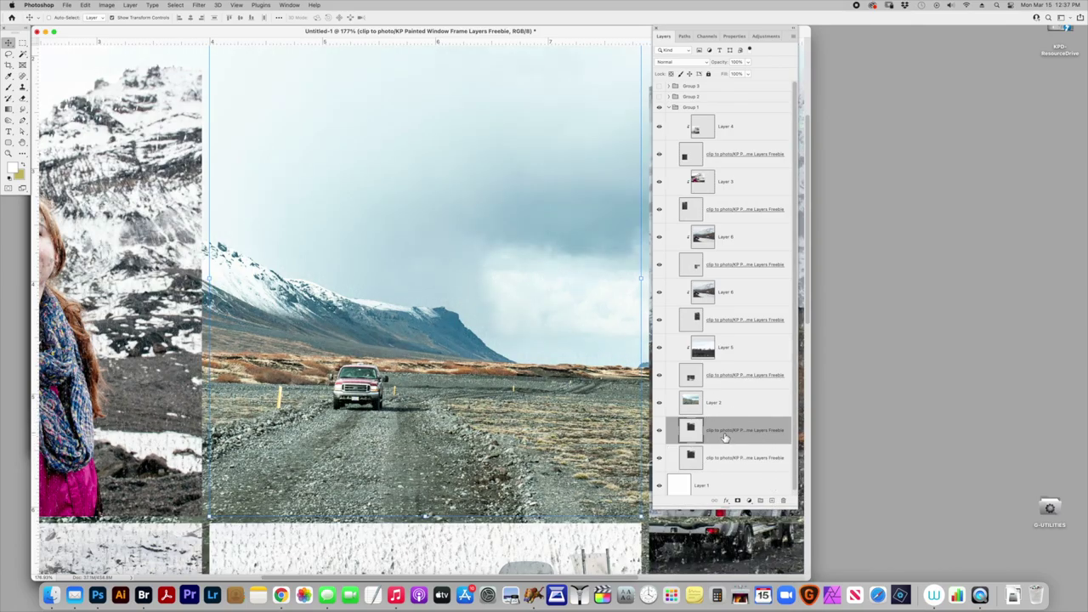
pyautogui.click(660, 403)
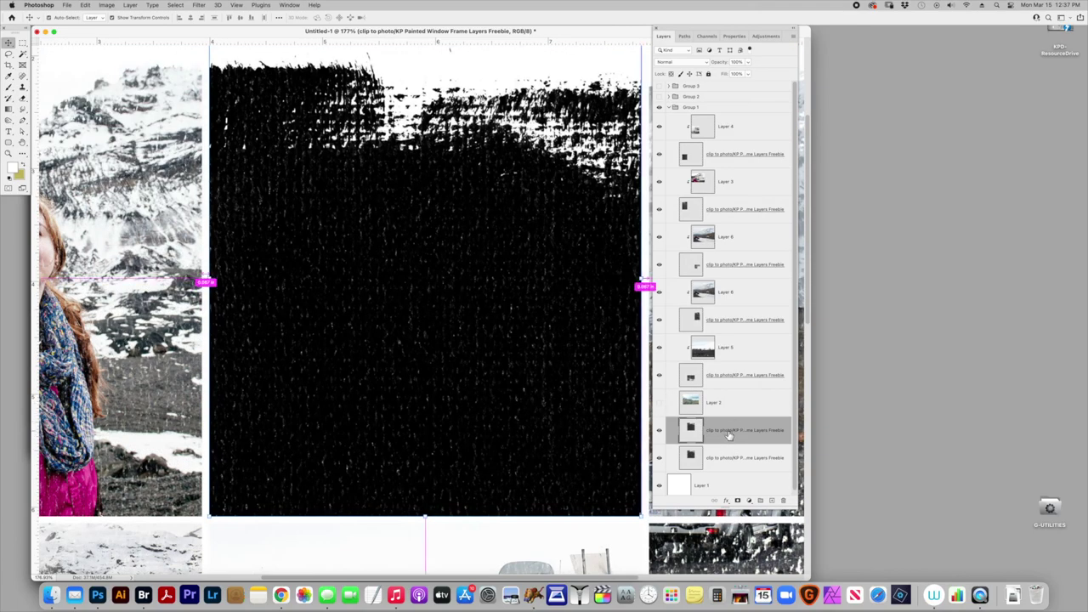
# Make more mask copies, merge the three with Cmd+E into one denser mask, and reshow the road photo
pyautogui.press('super+j')
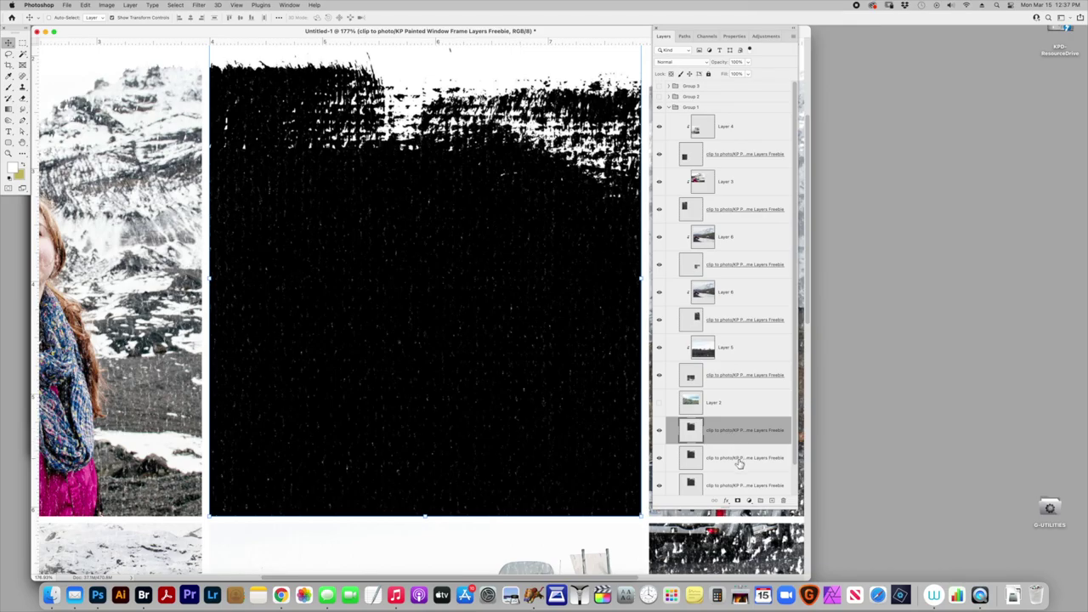
pyautogui.scroll(-2, 738, 463)
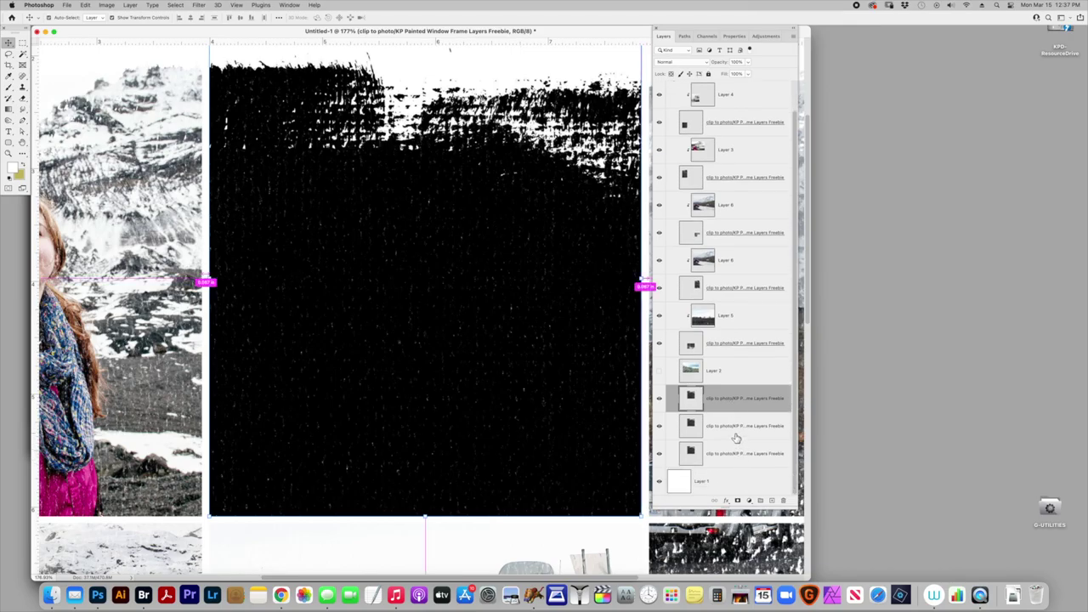
pyautogui.press('super+j')
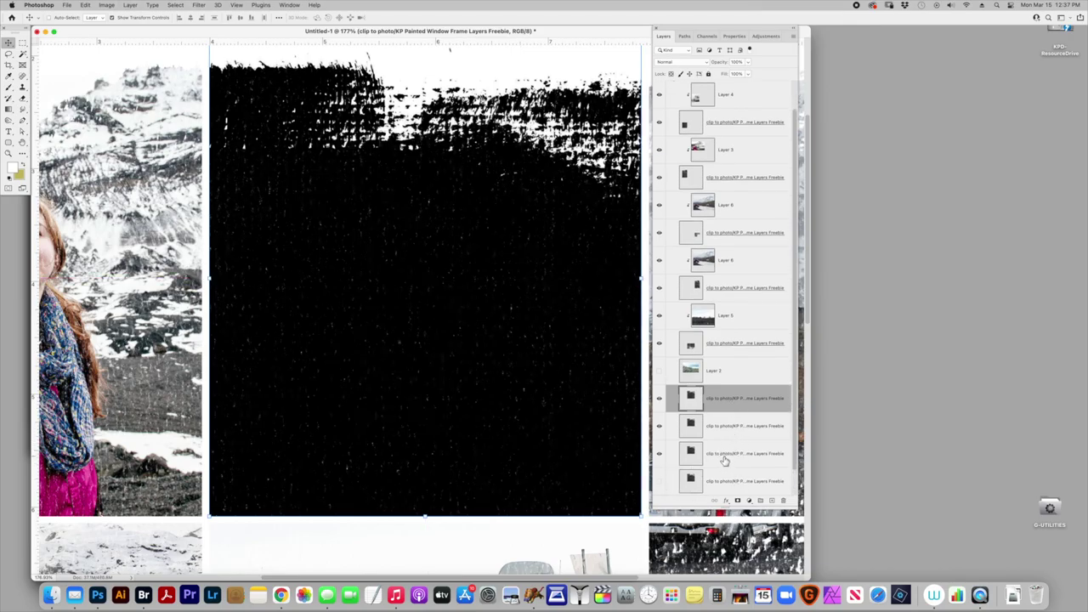
pyautogui.keyDown('shift'); pyautogui.click(723, 457); pyautogui.keyUp('shift')
pyautogui.press('Left')
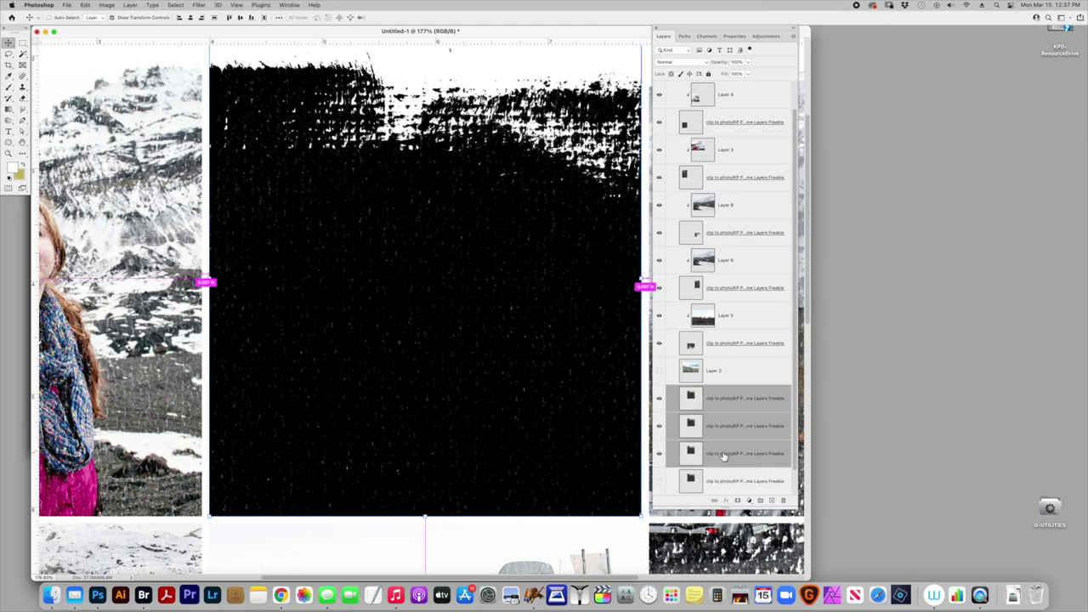
pyautogui.press('super+e')
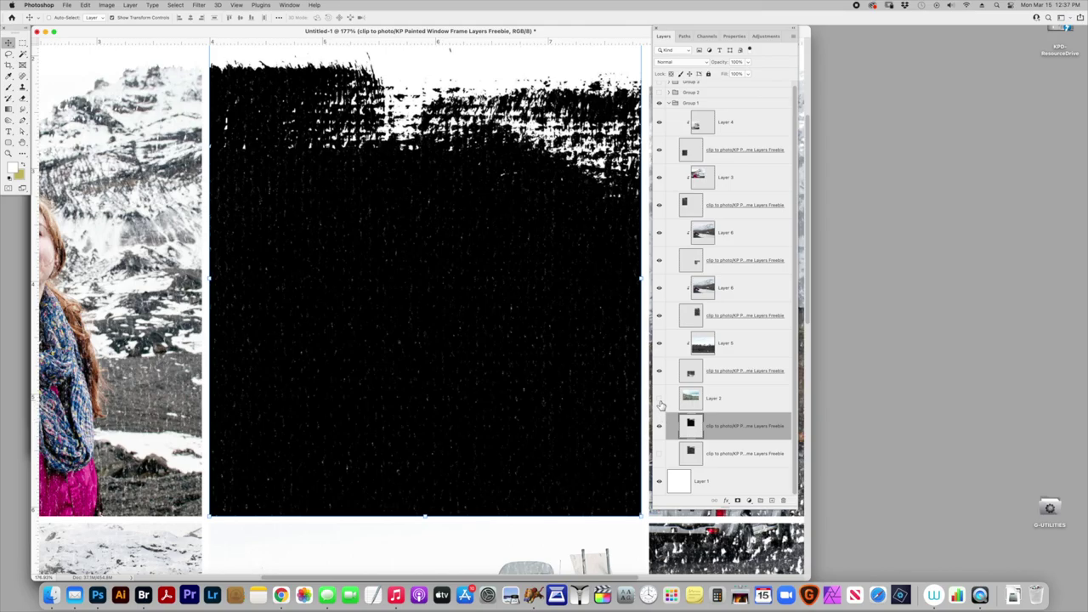
pyautogui.click(659, 399)
pyautogui.click(718, 399)
# Clip Layer 2 to the mask below, release it after checking the masks, and clip it again
pyautogui.click(792, 38)
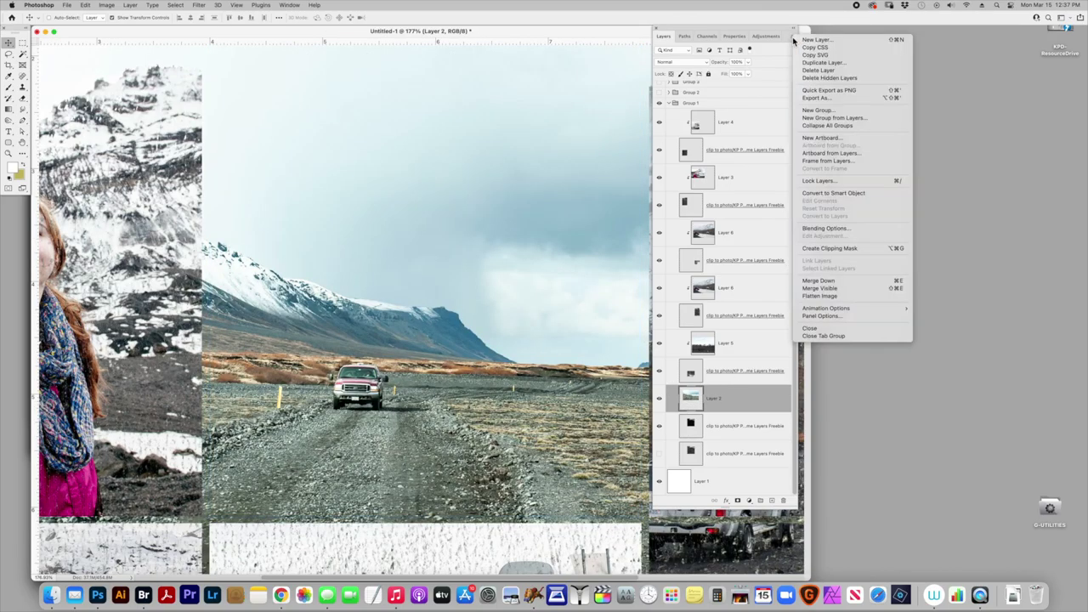
pyautogui.click(880, 247)
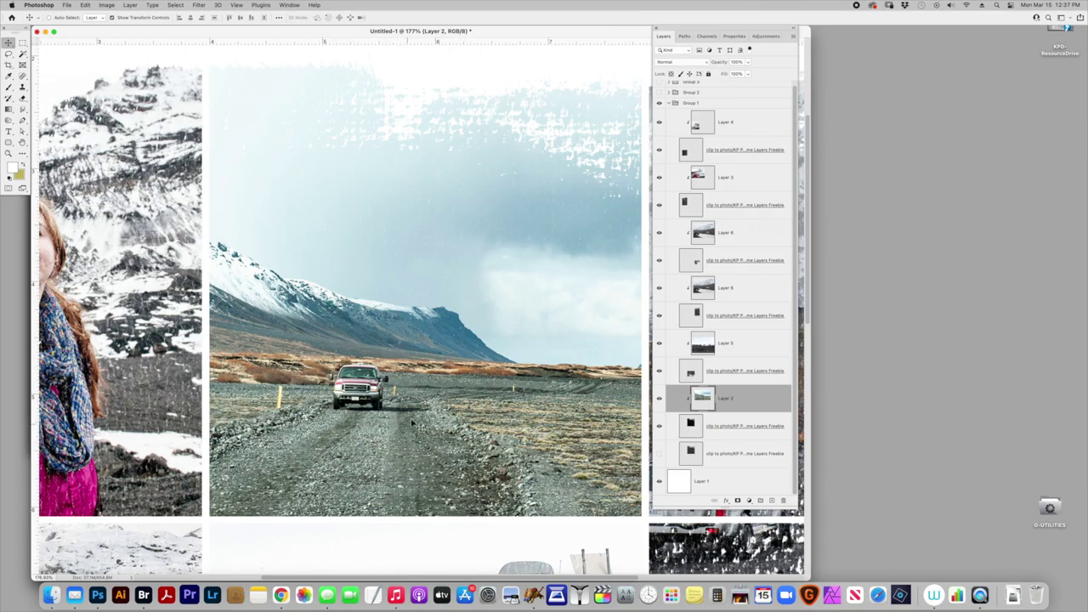
pyautogui.click(660, 426)
pyautogui.moveTo(723, 457); pyautogui.dragTo(728, 423)
pyautogui.click(660, 430)
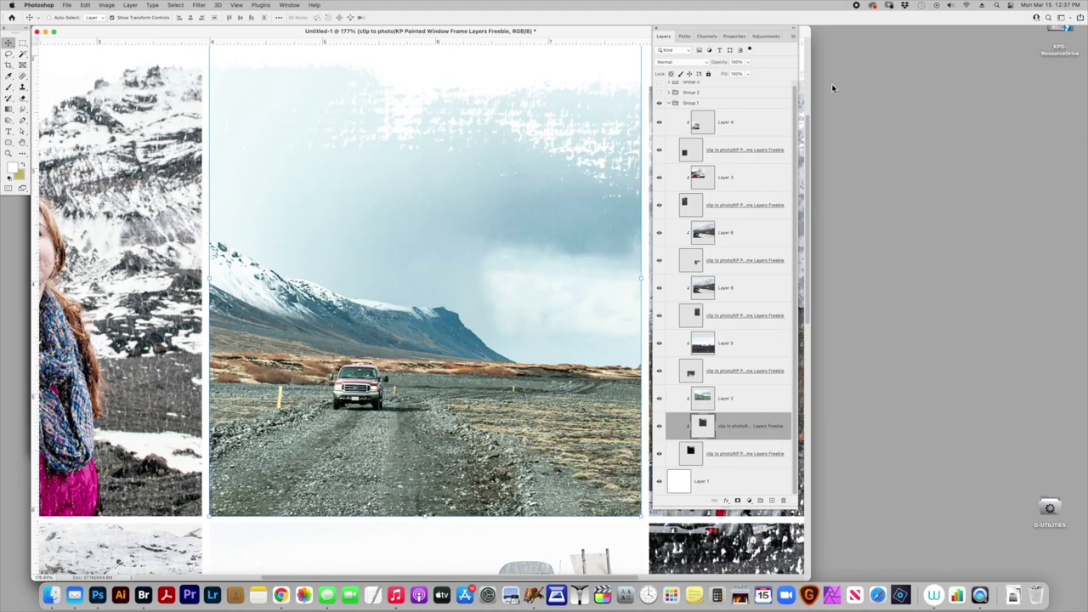
pyautogui.click(794, 38)
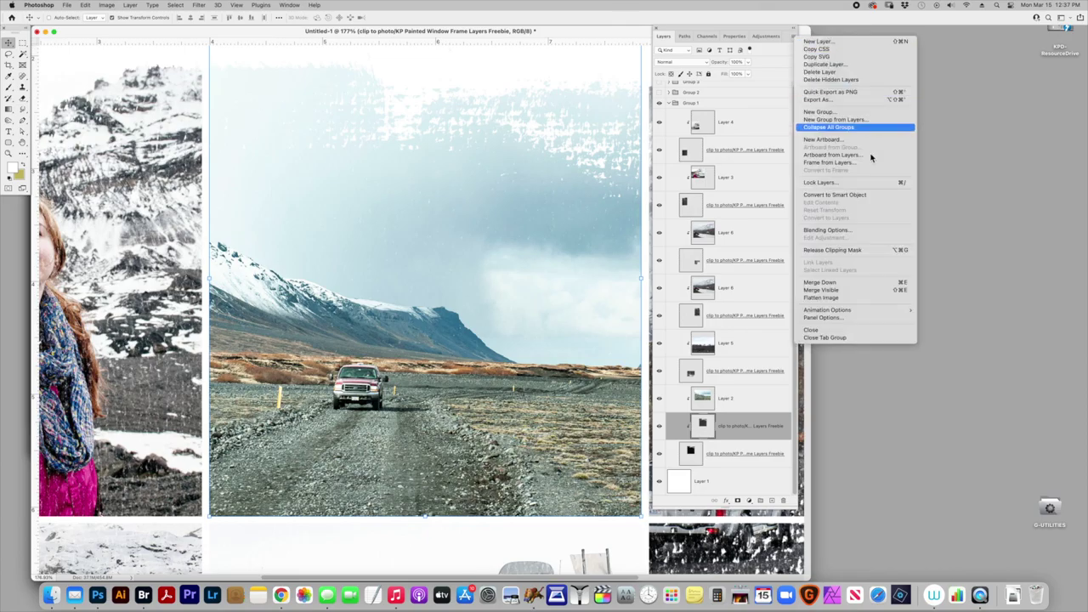
pyautogui.click(845, 251)
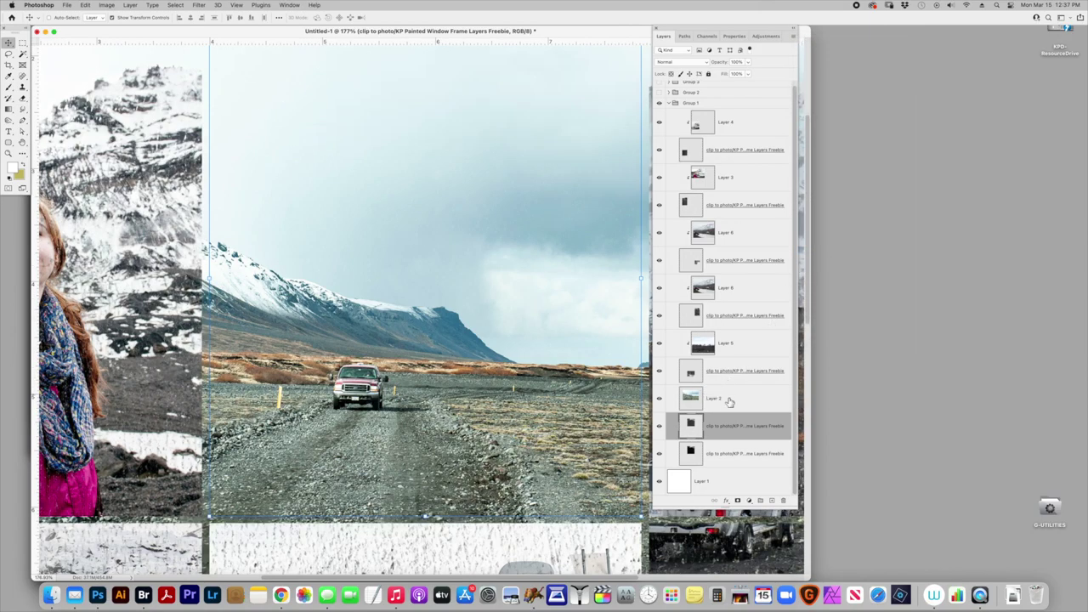
pyautogui.hotkey('alt', ']')
pyautogui.click(793, 39)
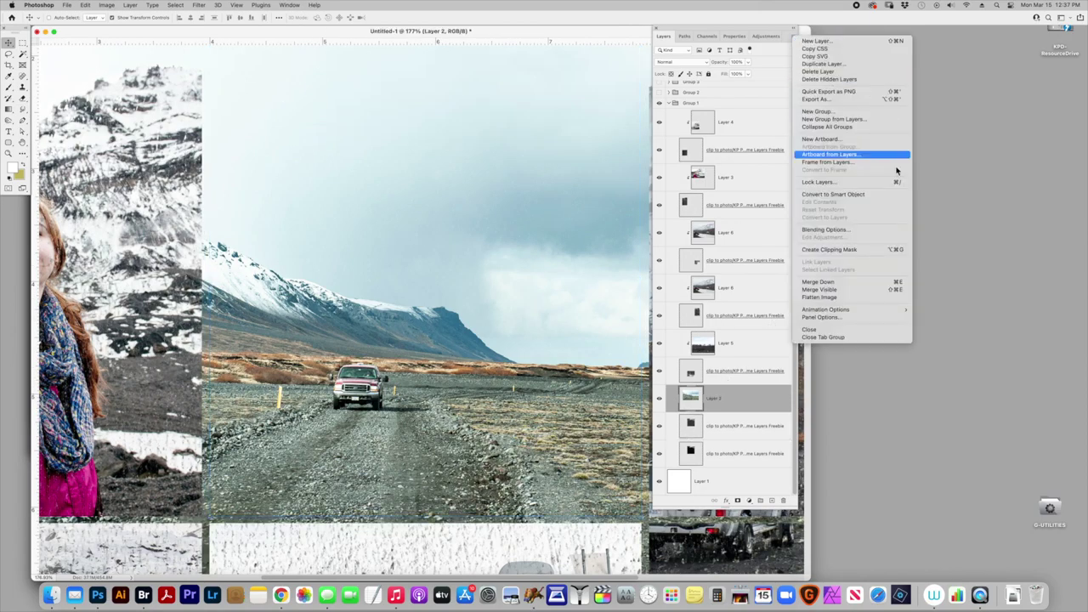
pyautogui.click(867, 251)
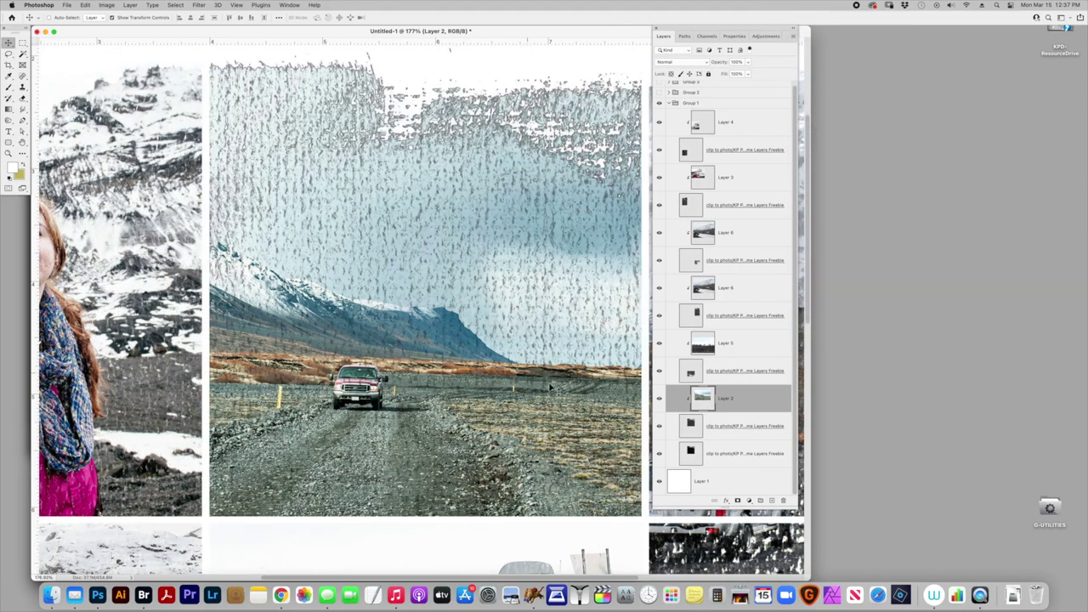
# Move Layer 2 onto the merged denser mask and clip it there, then fit the page in view
pyautogui.click(660, 426)
pyautogui.click(660, 453)
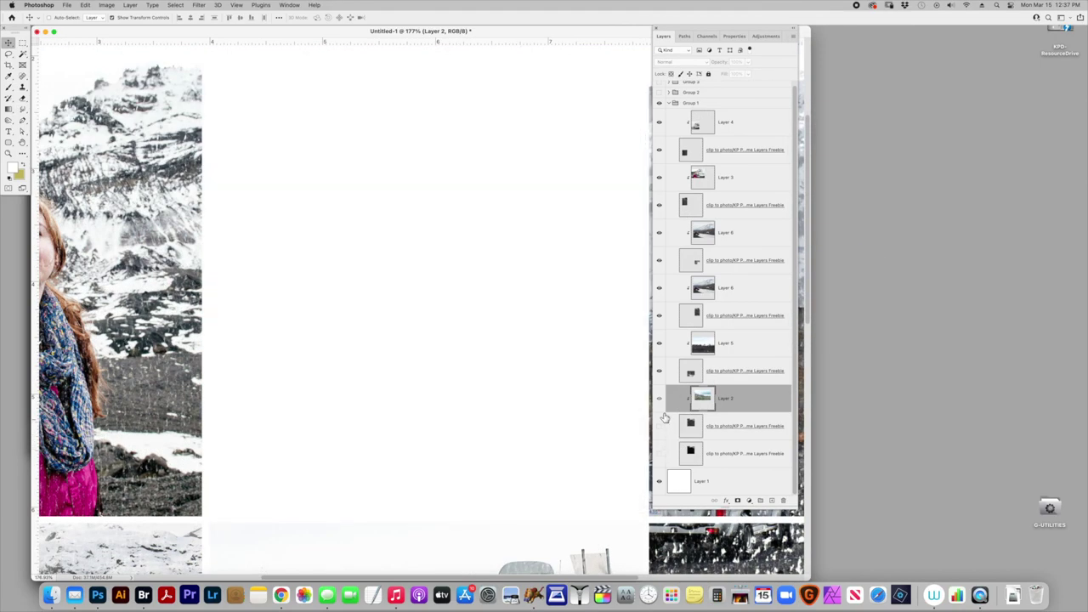
pyautogui.click(659, 425)
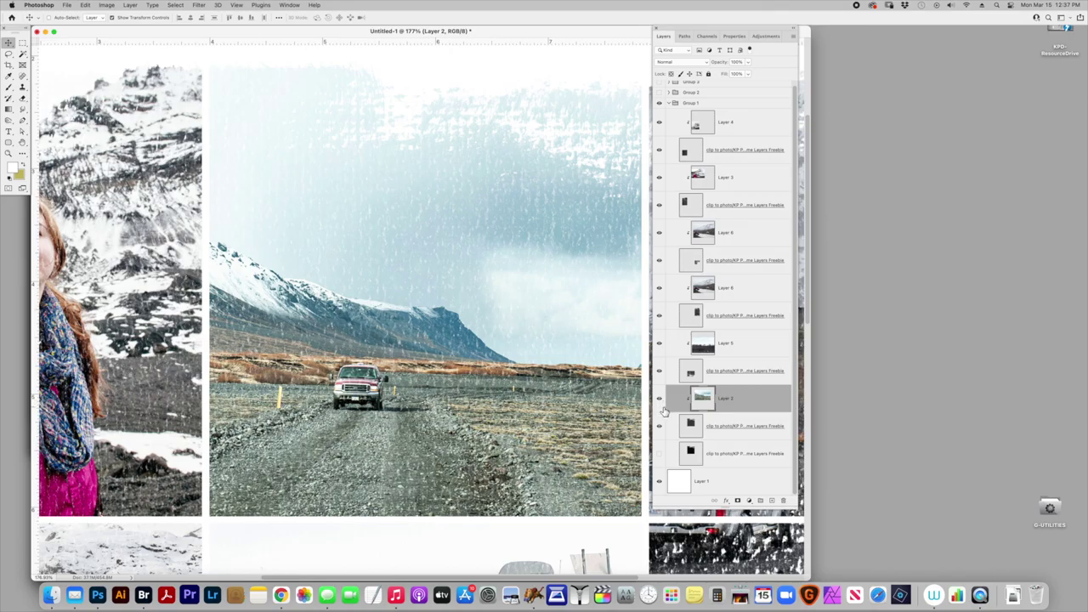
pyautogui.click(660, 427)
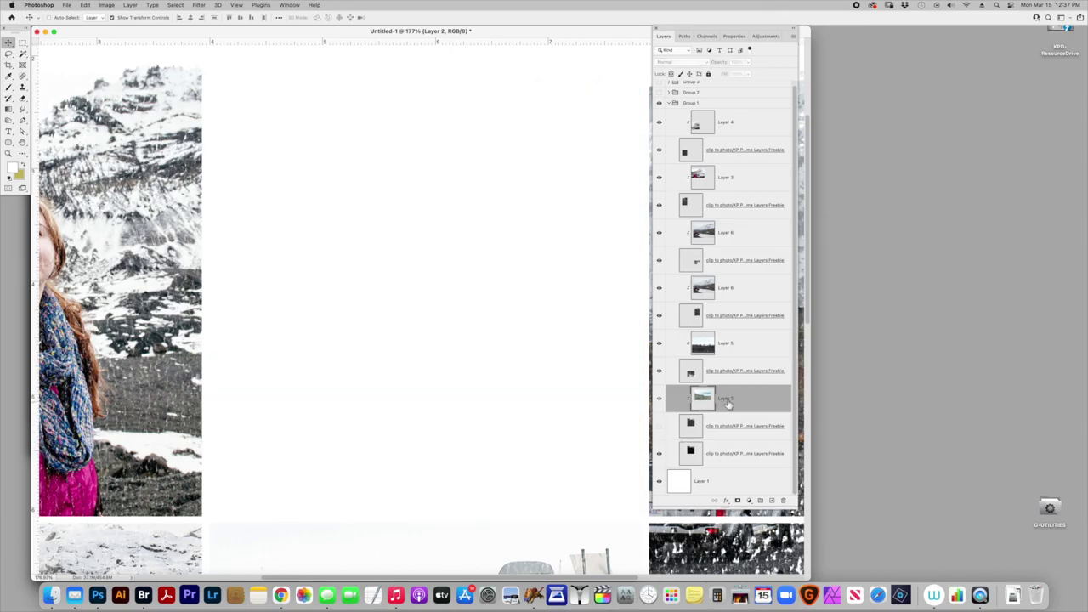
pyautogui.moveTo(730, 401); pyautogui.dragTo(731, 445)
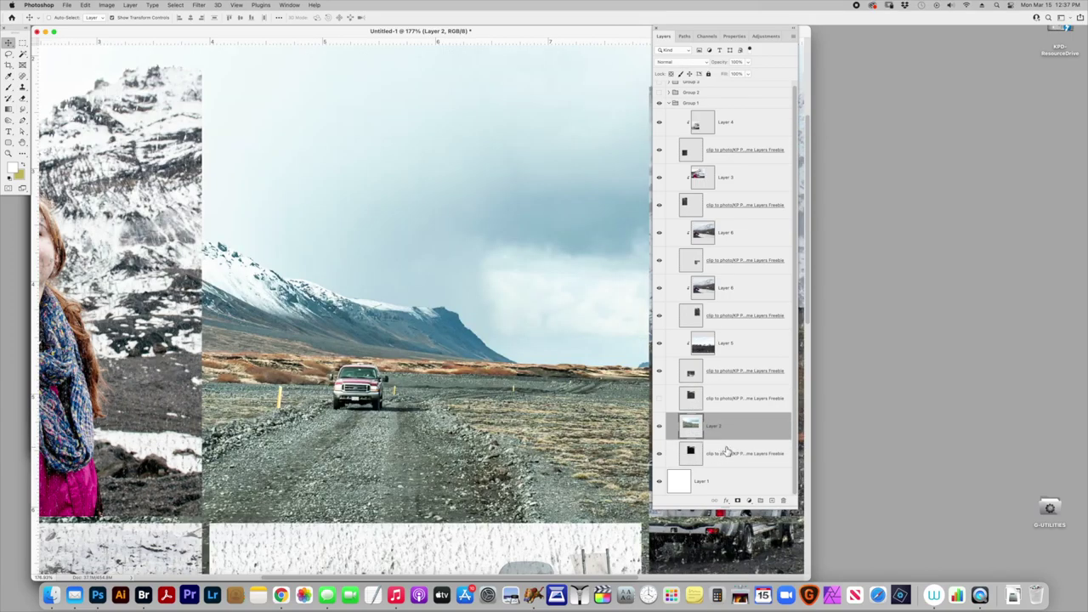
pyautogui.click(793, 37)
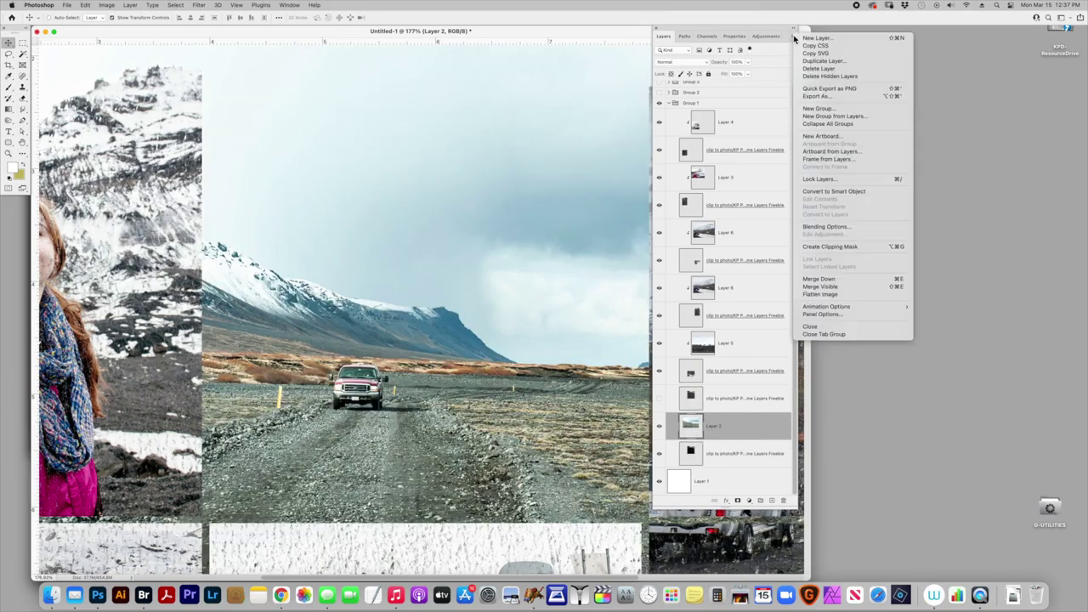
pyautogui.click(852, 247)
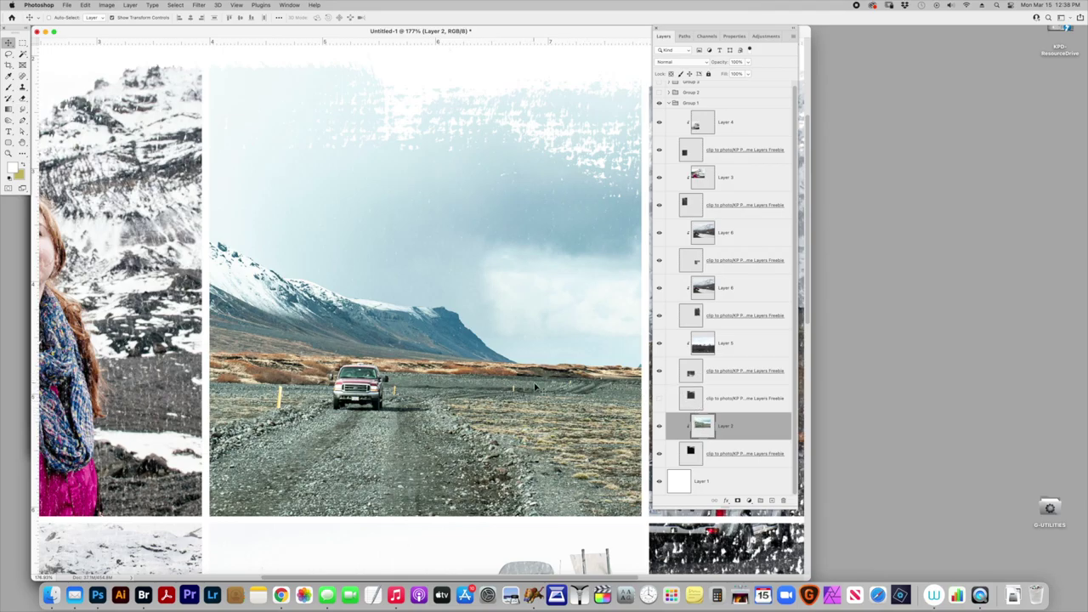
pyautogui.press('super+0')
# Zoom in one step on the fitted six-pane collage with Cmd++
pyautogui.press('super+plus')
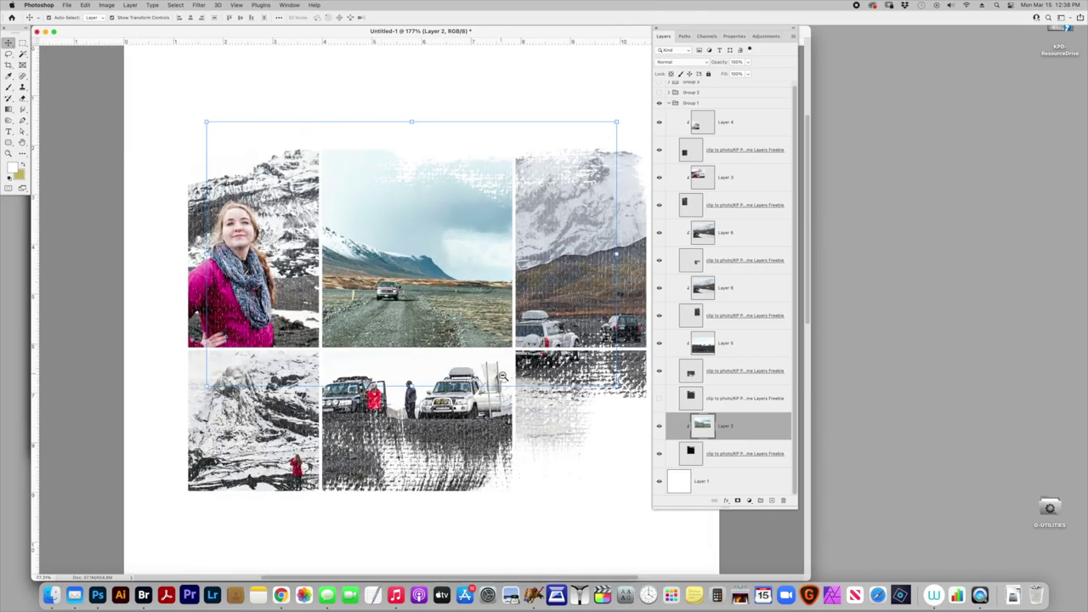